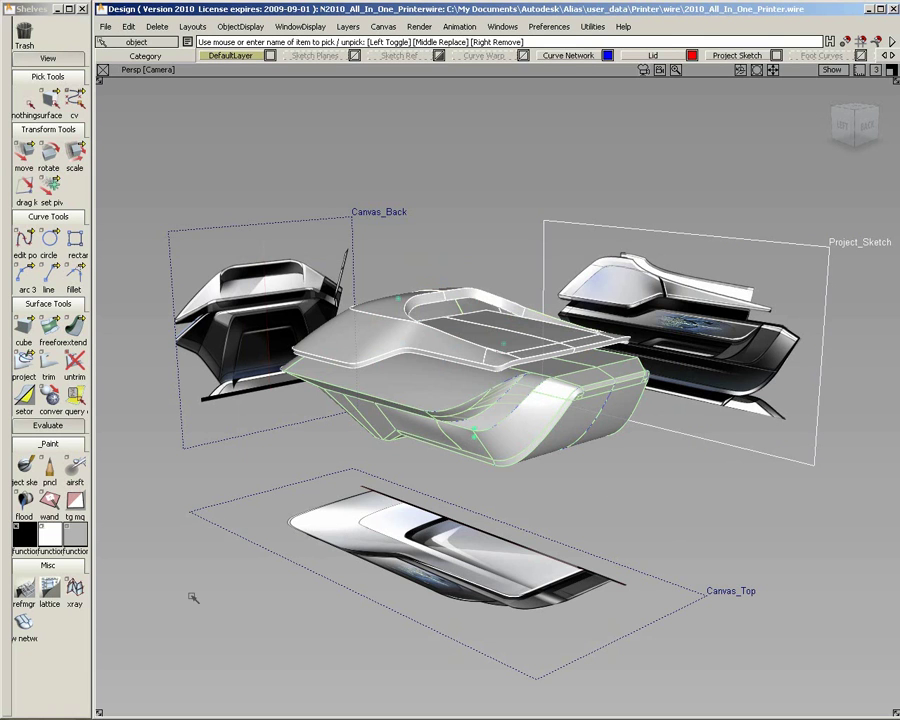
Step: Project the side-view sketch onto the selected printer body and lid surfaces, then clear the selection
{"action": "left_click", "coordinate": [23, 470]}
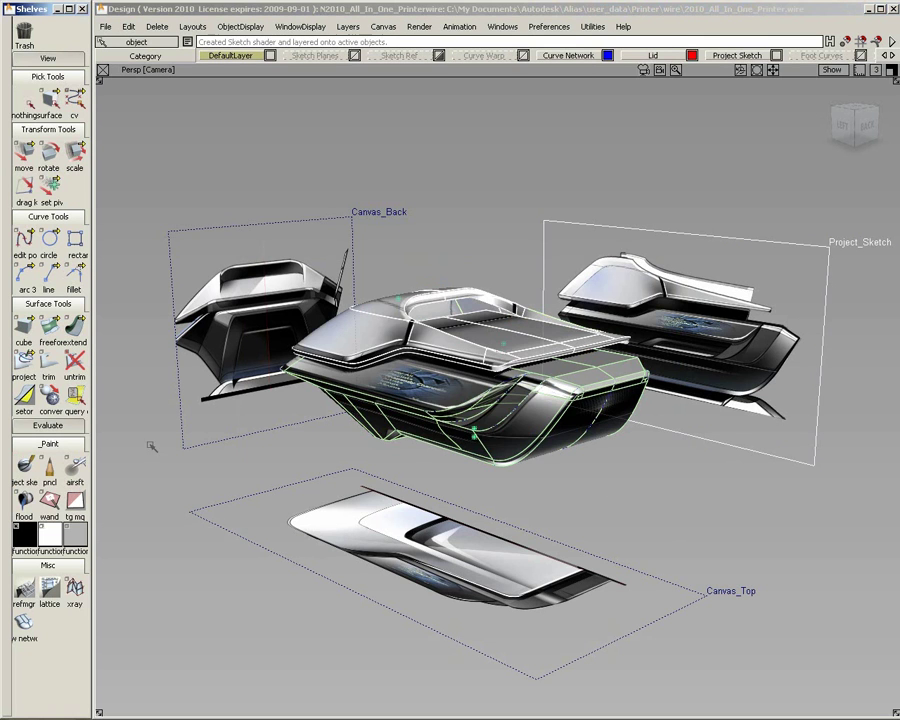
{"action": "left_click_drag", "start_coordinate": [370, 472], "coordinate": [368, 458], "text": "ctrl+shift"}
{"action": "key", "text": "alt+shift"}
{"action": "left_click_drag", "start_coordinate": [432, 411], "coordinate": [380, 408], "text": "alt+shift"}
{"action": "right_click_drag", "start_coordinate": [380, 408], "coordinate": [526, 377], "text": "alt+shift"}
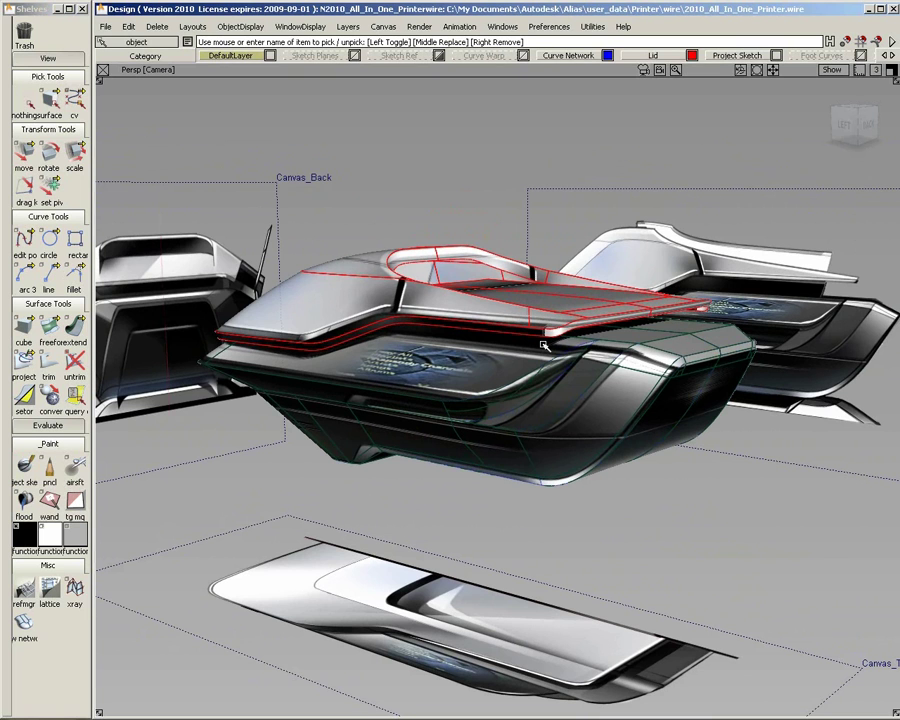
Step: Select the entire printer model and assign it to the Lid layer
{"action": "left_click_drag", "start_coordinate": [438, 259], "coordinate": [418, 245], "text": "ctrl+shift"}
{"action": "left_click_drag", "start_coordinate": [171, 222], "coordinate": [775, 555]}
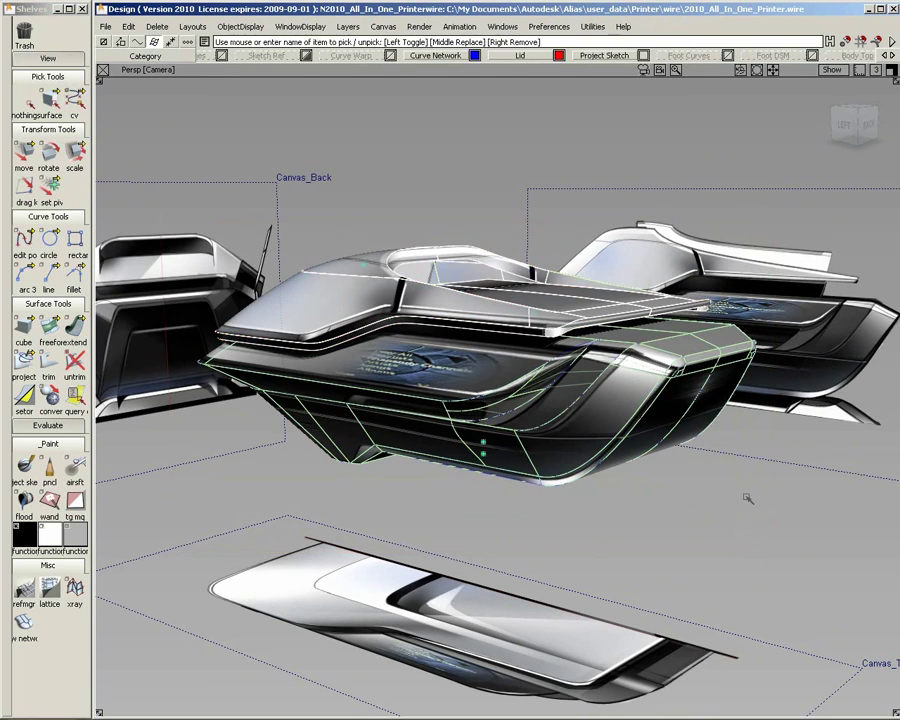
{"action": "left_click", "coordinate": [522, 58]}
{"action": "left_click", "coordinate": [514, 121]}
Step: Hide the Lid and Curve Network layers
{"action": "left_click", "coordinate": [516, 57]}
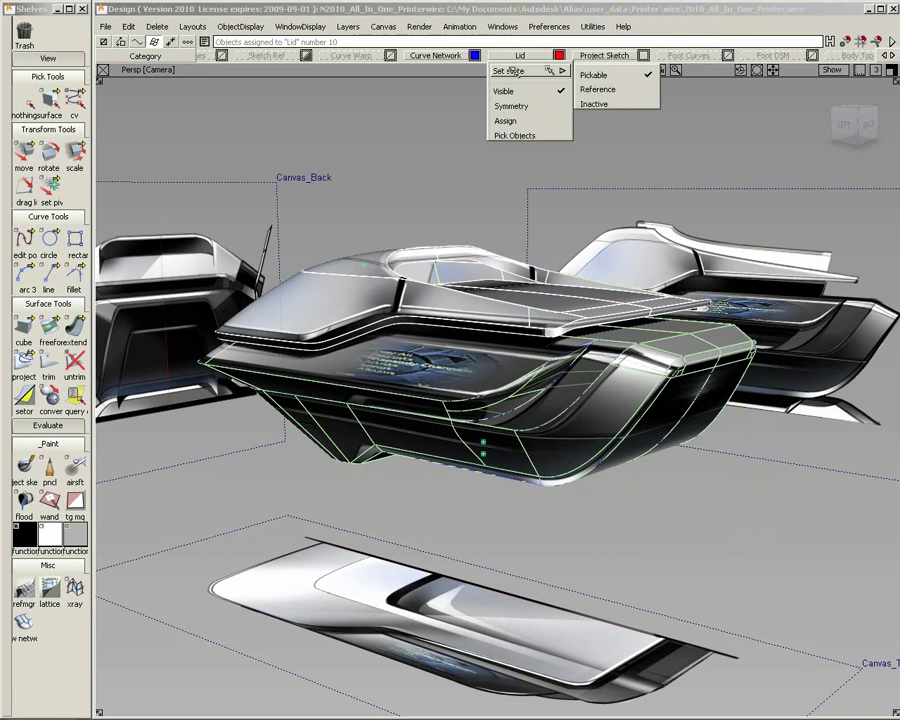
{"action": "left_click", "coordinate": [503, 91]}
{"action": "right_click", "coordinate": [437, 57]}
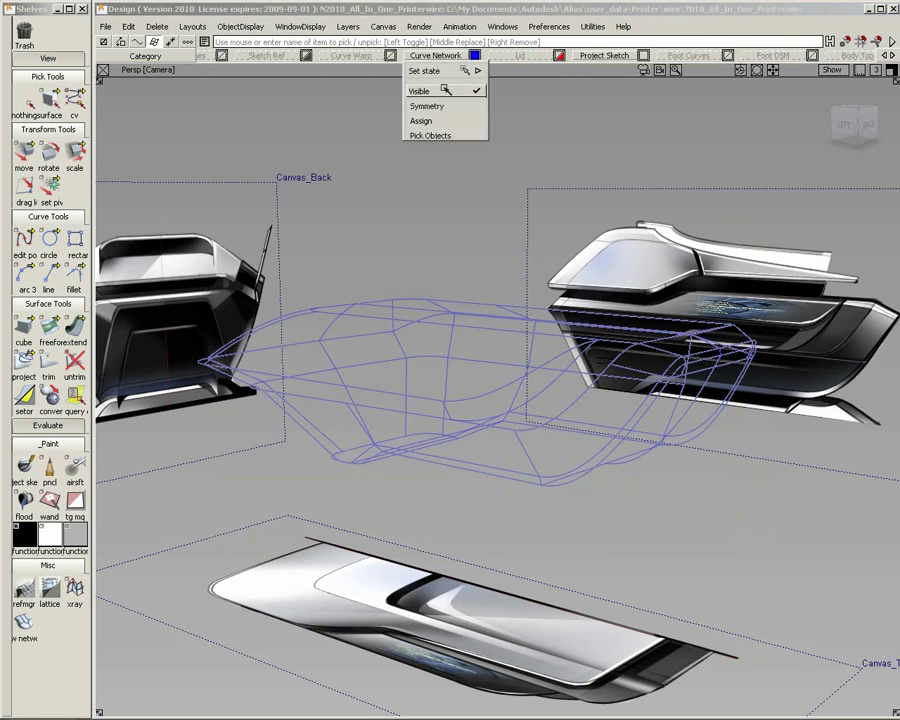
{"action": "left_click", "coordinate": [446, 90]}
Step: Make the Foot Curves layer visible and set its state to Pickable
{"action": "right_click", "coordinate": [660, 57]}
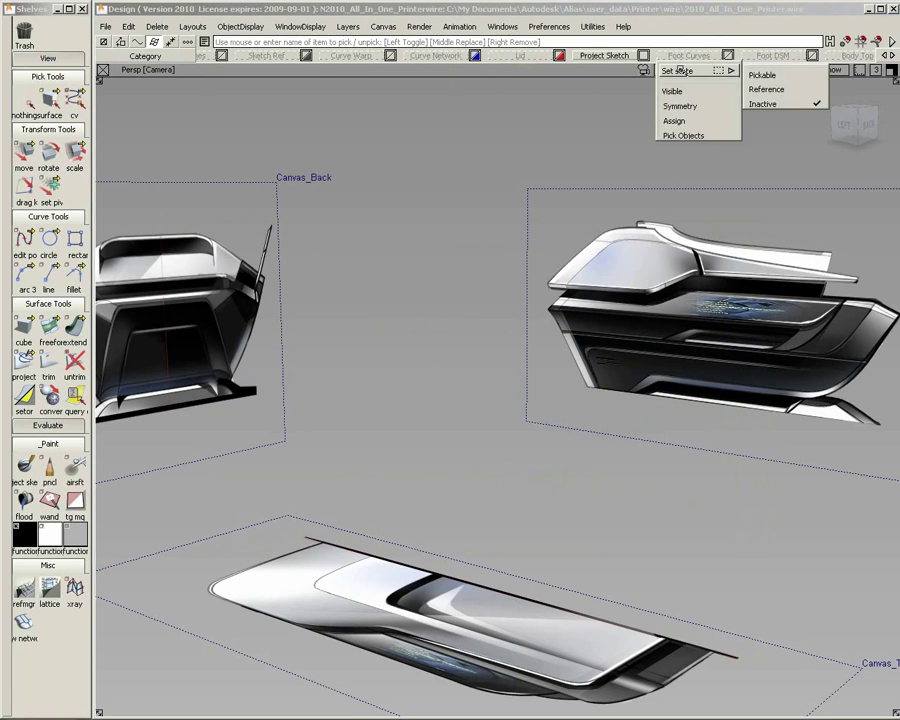
{"action": "left_click", "coordinate": [673, 90]}
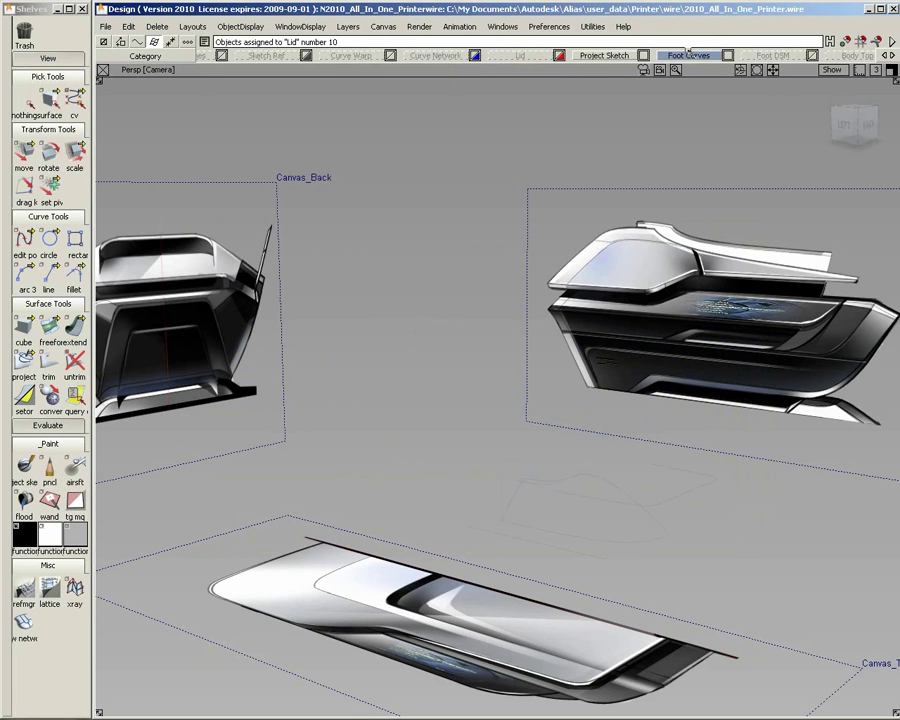
{"action": "right_click", "coordinate": [683, 55]}
{"action": "mouse_move", "coordinate": [690, 71]}
{"action": "left_click", "coordinate": [765, 74]}
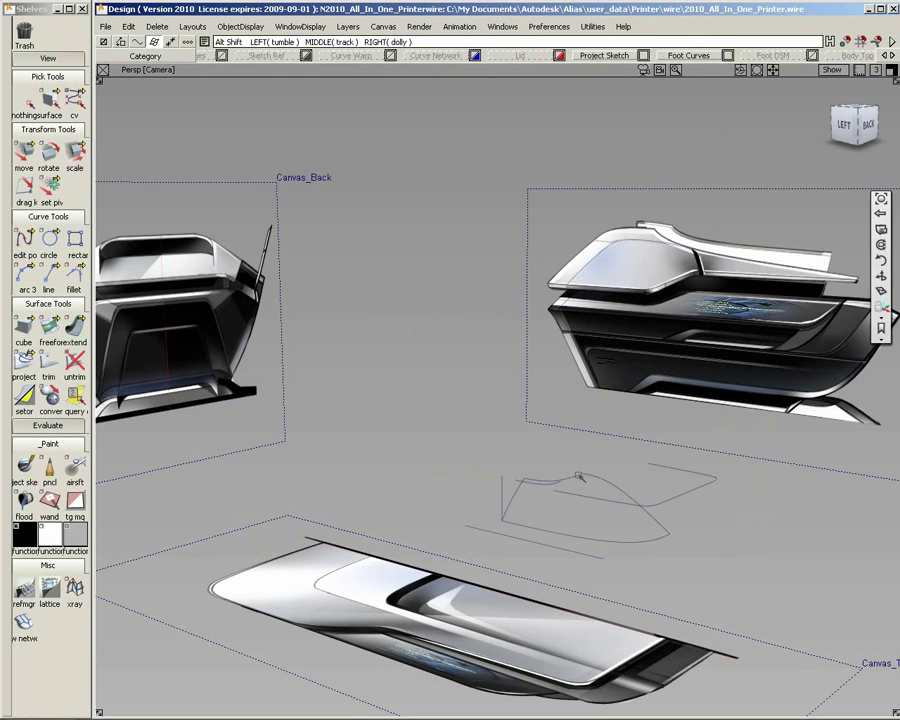
Step: Build a Square surface for the end of the foot from its four connected boundary curves
{"action": "left_click_drag", "start_coordinate": [582, 479], "coordinate": [579, 479], "text": "alt+shift"}
{"action": "left_click_drag", "start_coordinate": [535, 527], "coordinate": [607, 502], "text": "alt+shift"}
{"action": "middle_click_drag", "start_coordinate": [607, 502], "coordinate": [486, 458], "text": "alt+shift"}
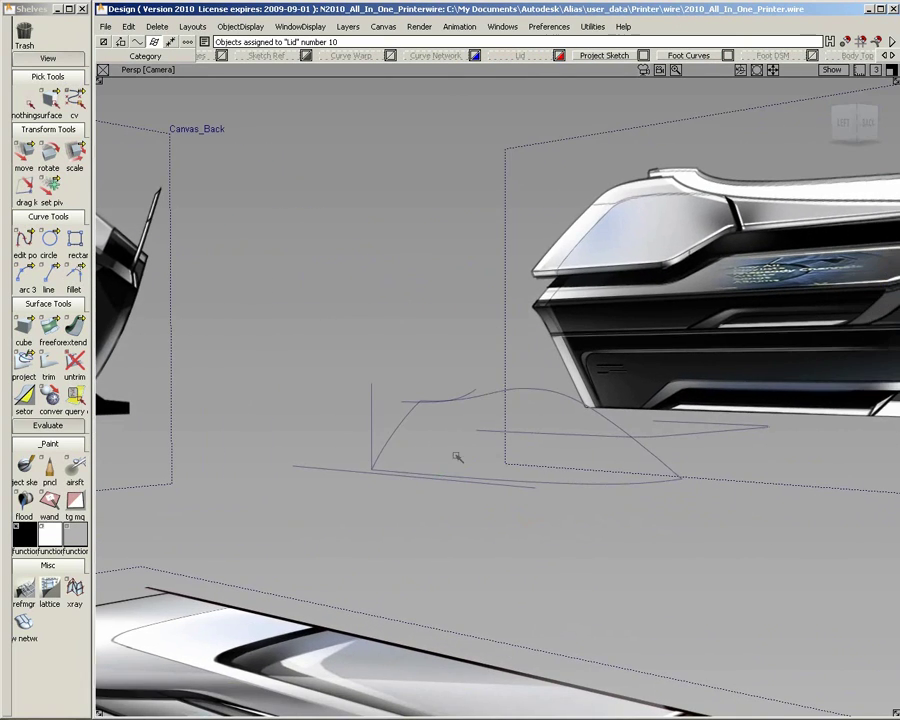
{"action": "left_click_drag", "start_coordinate": [57, 335], "coordinate": [202, 322]}
{"action": "left_click", "coordinate": [482, 398]}
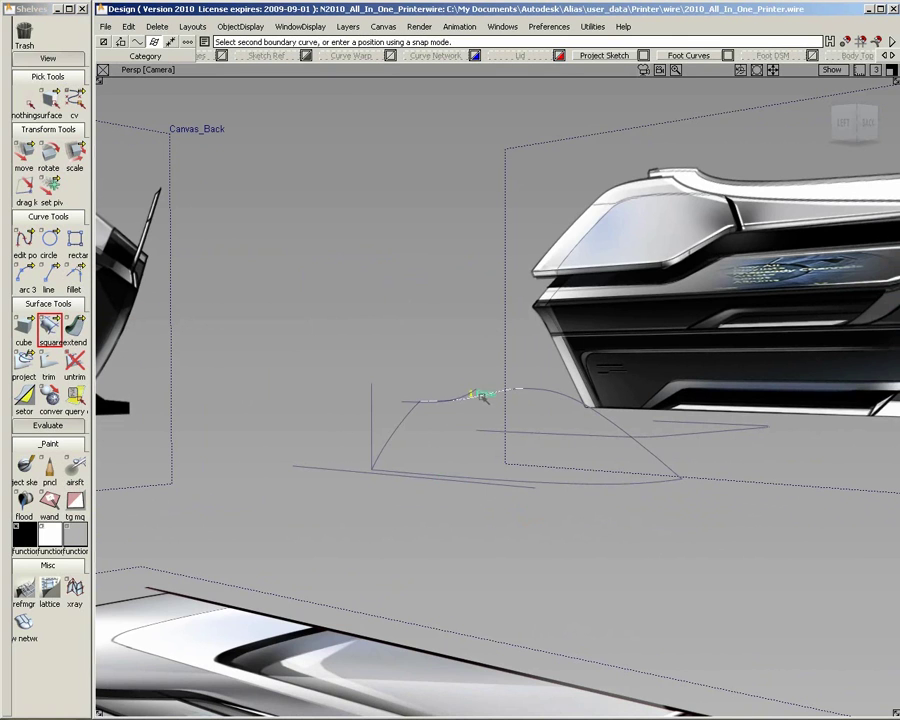
{"action": "left_click", "coordinate": [402, 431]}
{"action": "left_click", "coordinate": [551, 482]}
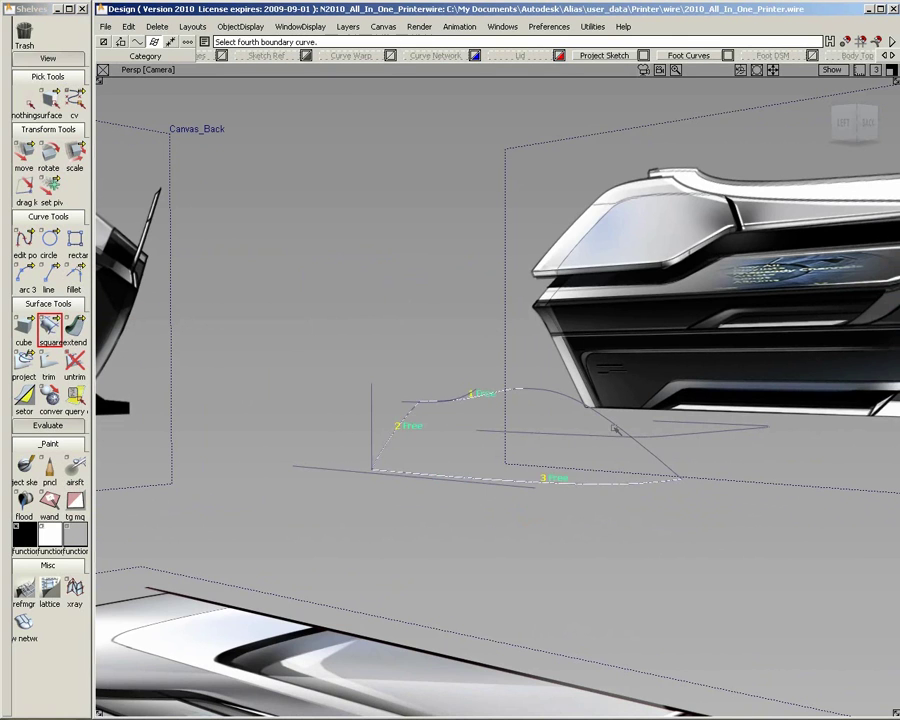
{"action": "left_click", "coordinate": [612, 418]}
Step: Mirror the foot's end surface to the opposite side of the printer
{"action": "left_click_drag", "start_coordinate": [551, 408], "coordinate": [421, 437], "text": "alt+shift"}
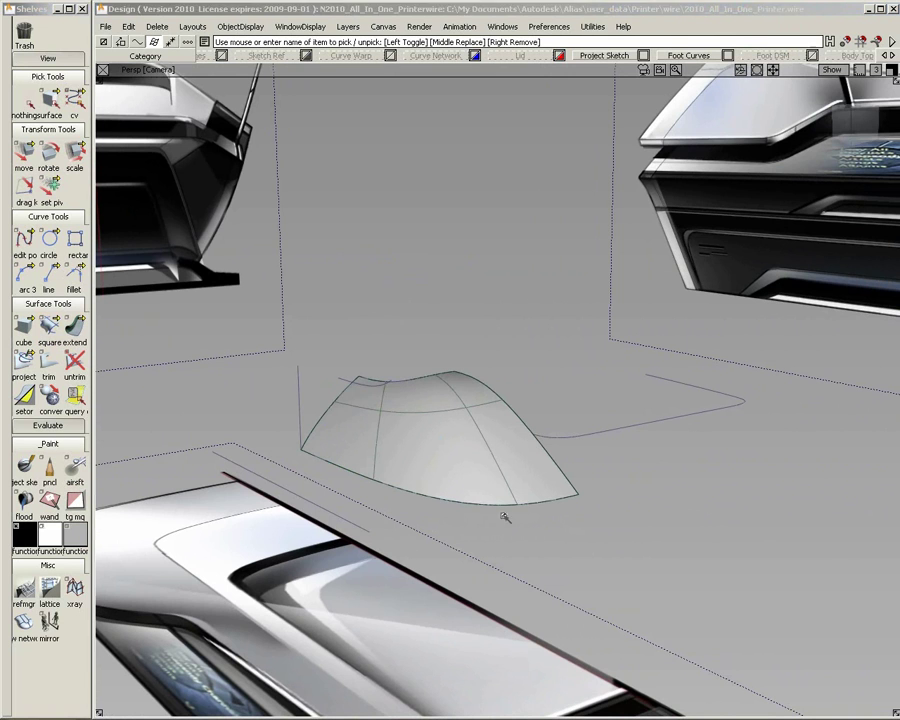
{"action": "left_click", "coordinate": [512, 497]}
{"action": "left_click", "coordinate": [46, 622]}
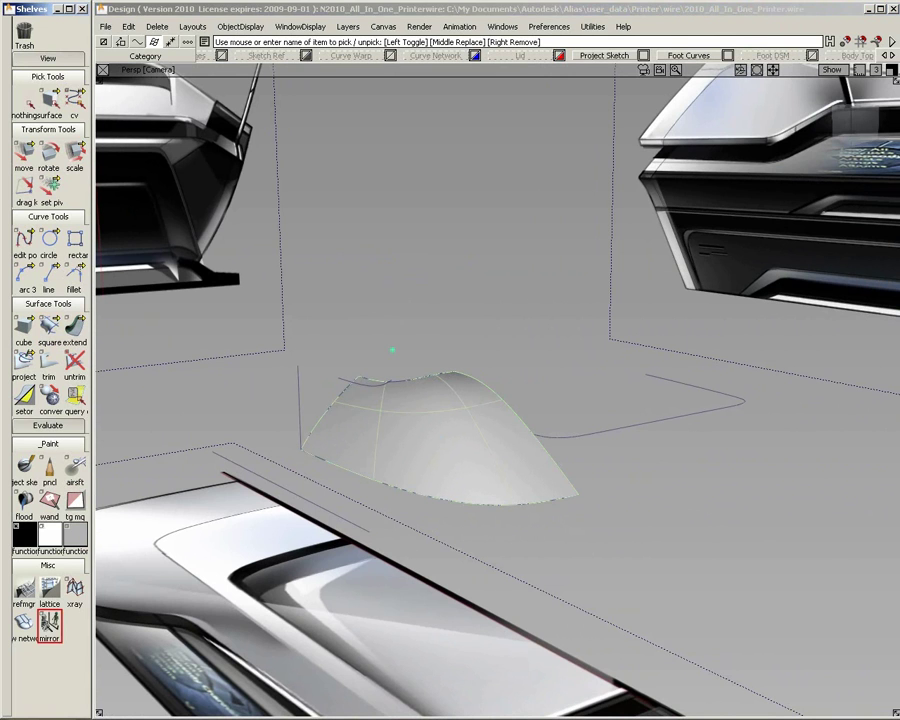
Step: Create a Skin surface between the facing edges of the two foot end surfaces
{"action": "left_click_drag", "start_coordinate": [579, 483], "coordinate": [386, 438], "text": "alt+shift"}
{"action": "left_click_drag", "start_coordinate": [48, 328], "coordinate": [100, 323]}
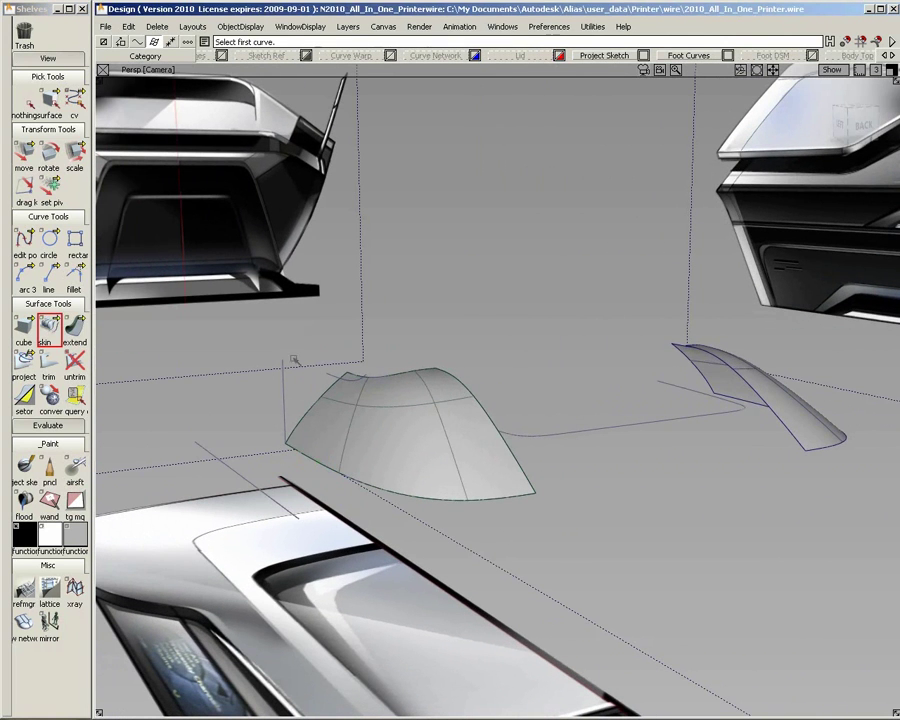
{"action": "left_click", "coordinate": [520, 465]}
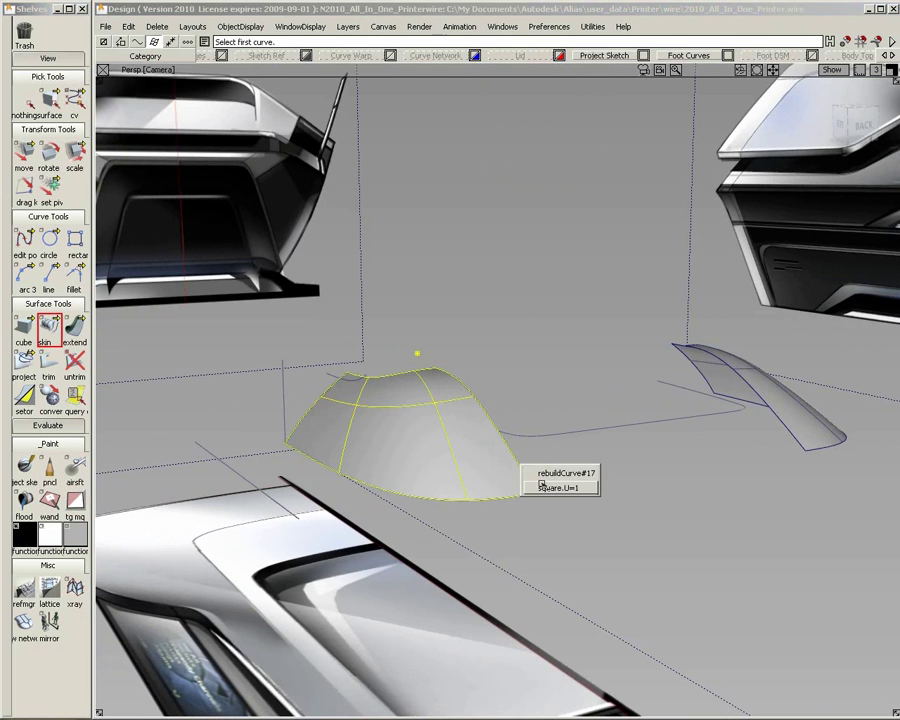
{"action": "left_click", "coordinate": [787, 426]}
Step: Build draft surfaces from the curved upper profile, the vertical line and the long base line, extending 450 mm across the foot
{"action": "left_click_drag", "start_coordinate": [629, 488], "coordinate": [364, 483], "text": "alt+shift"}
{"action": "left_click_drag", "start_coordinate": [48, 327], "coordinate": [305, 322]}
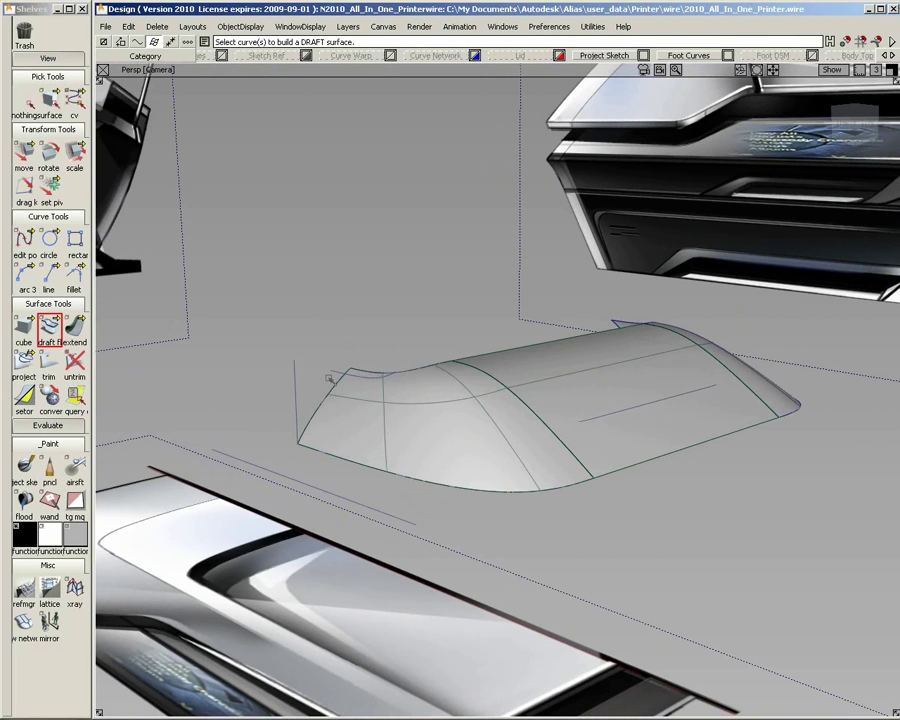
{"action": "left_click", "coordinate": [334, 378]}
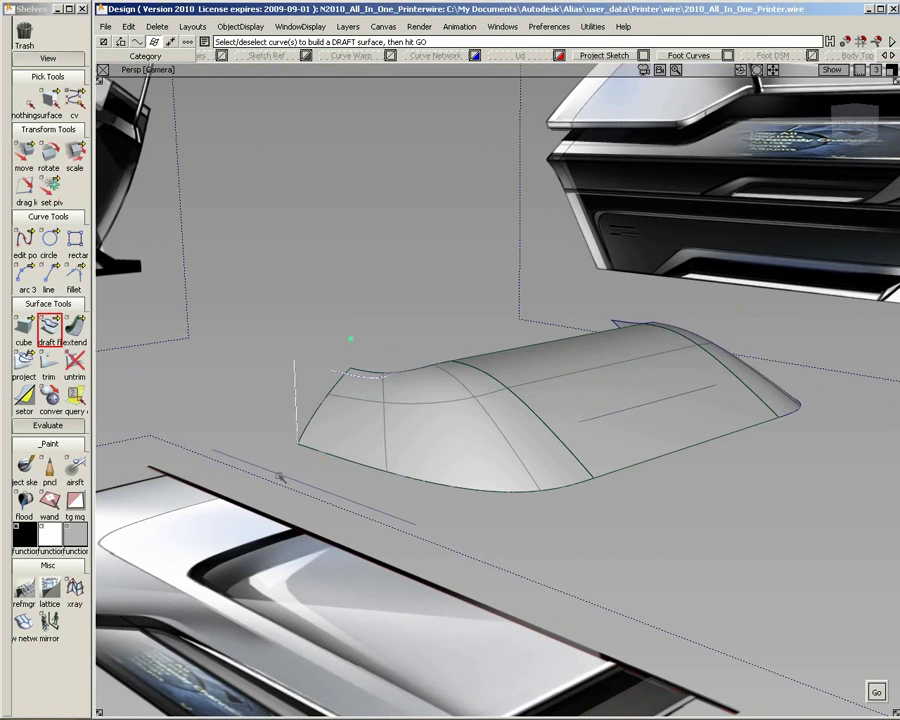
{"action": "key", "text": "Return"}
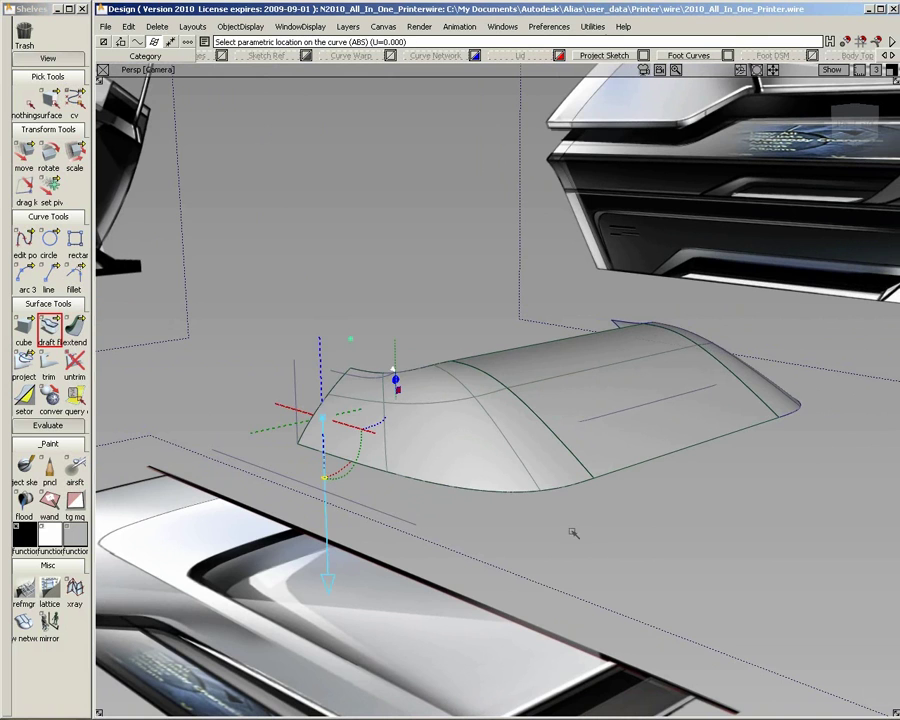
{"action": "left_click", "coordinate": [346, 411]}
{"action": "left_click_drag", "start_coordinate": [418, 371], "coordinate": [432, 360]}
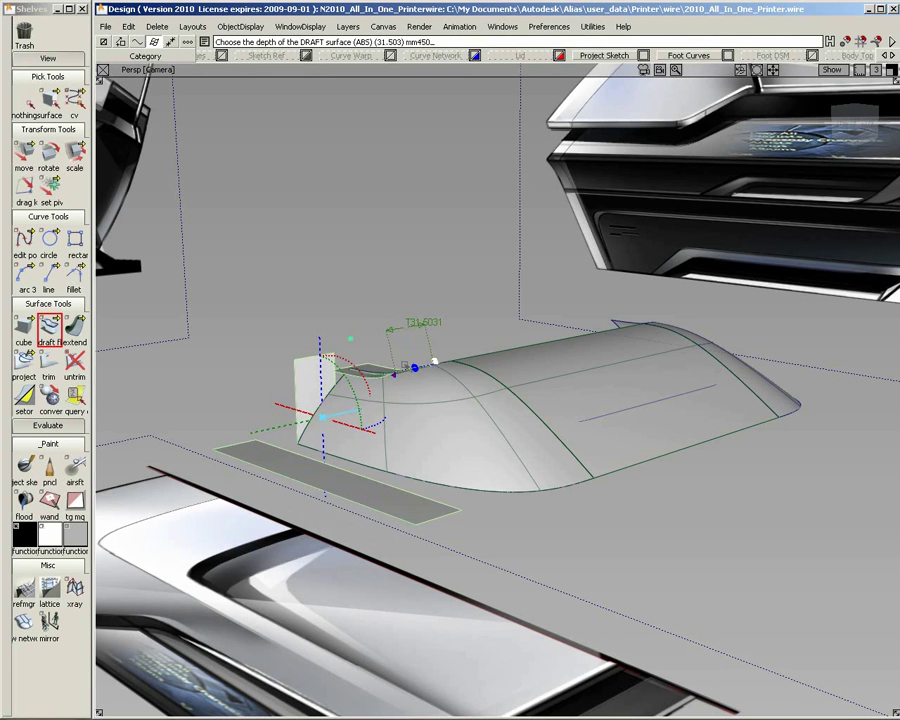
{"action": "key", "text": "Return"}
Step: Intersect all the foot surfaces with the three draft surfaces
{"action": "left_click_drag", "start_coordinate": [412, 369], "coordinate": [464, 364], "text": "alt+shift"}
{"action": "left_click_drag", "start_coordinate": [388, 315], "coordinate": [386, 277], "text": "ctrl+shift"}
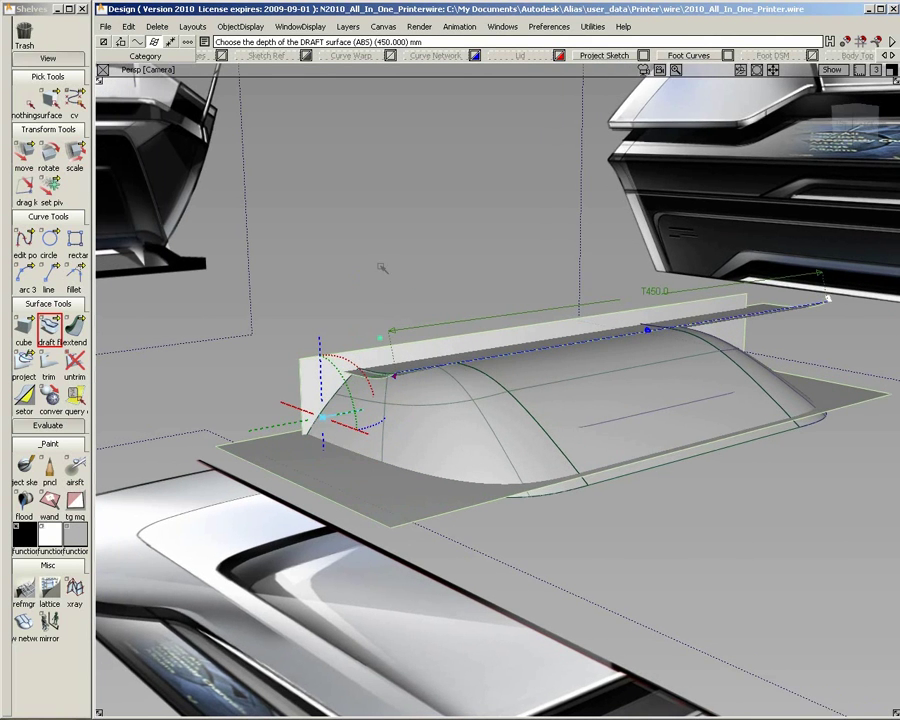
{"action": "left_click_drag", "start_coordinate": [492, 338], "coordinate": [398, 311], "text": "alt+shift"}
{"action": "left_click_drag", "start_coordinate": [540, 342], "coordinate": [470, 348], "text": "alt+shift"}
{"action": "right_click_drag", "start_coordinate": [470, 348], "coordinate": [495, 382], "text": "alt+shift"}
{"action": "mouse_move", "coordinate": [495, 384]}
{"action": "left_mouse_down", "text": "alt+shift"}
{"action": "mouse_move", "coordinate": [599, 396]}
{"action": "mouse_move", "coordinate": [526, 424]}
{"action": "left_mouse_up", "text": "alt+shift"}
{"action": "left_click_drag", "start_coordinate": [217, 257], "coordinate": [762, 543]}
{"action": "left_click_drag", "start_coordinate": [34, 363], "coordinate": [102, 364]}
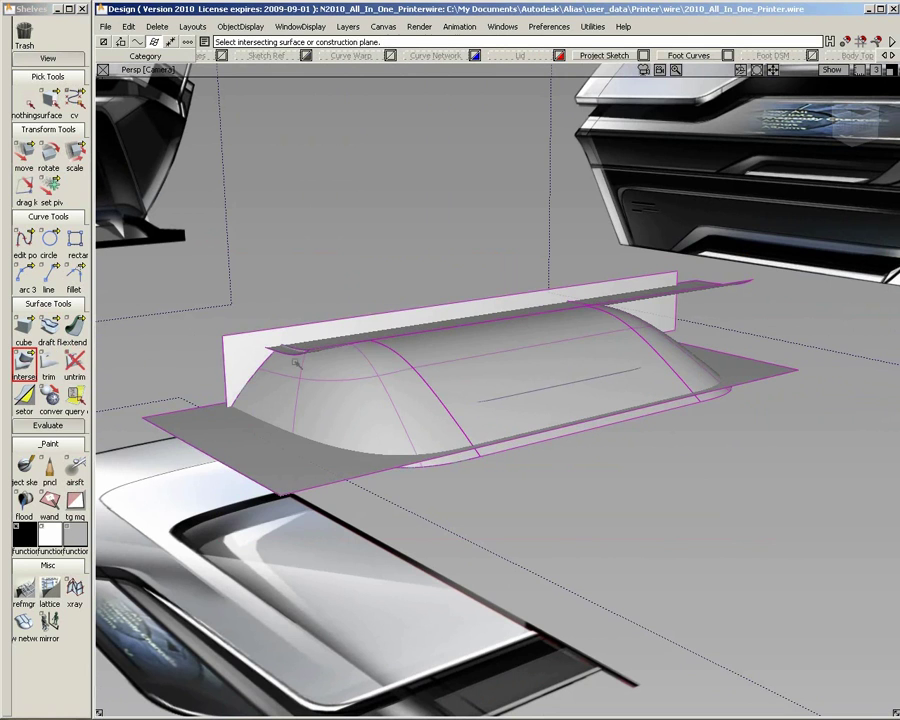
{"action": "left_click", "coordinate": [712, 287]}
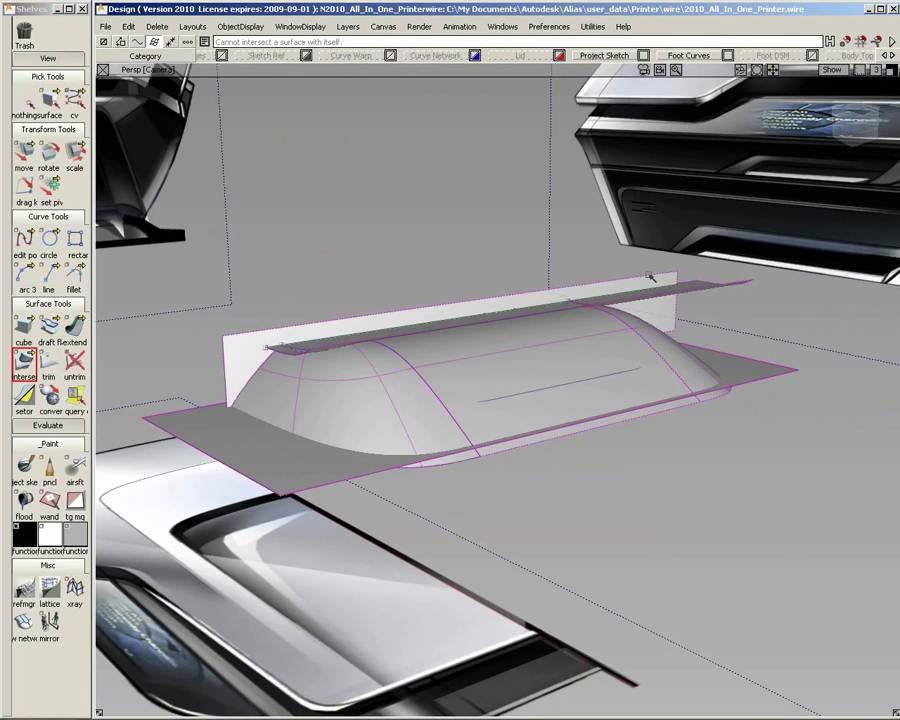
{"action": "left_click", "coordinate": [757, 383]}
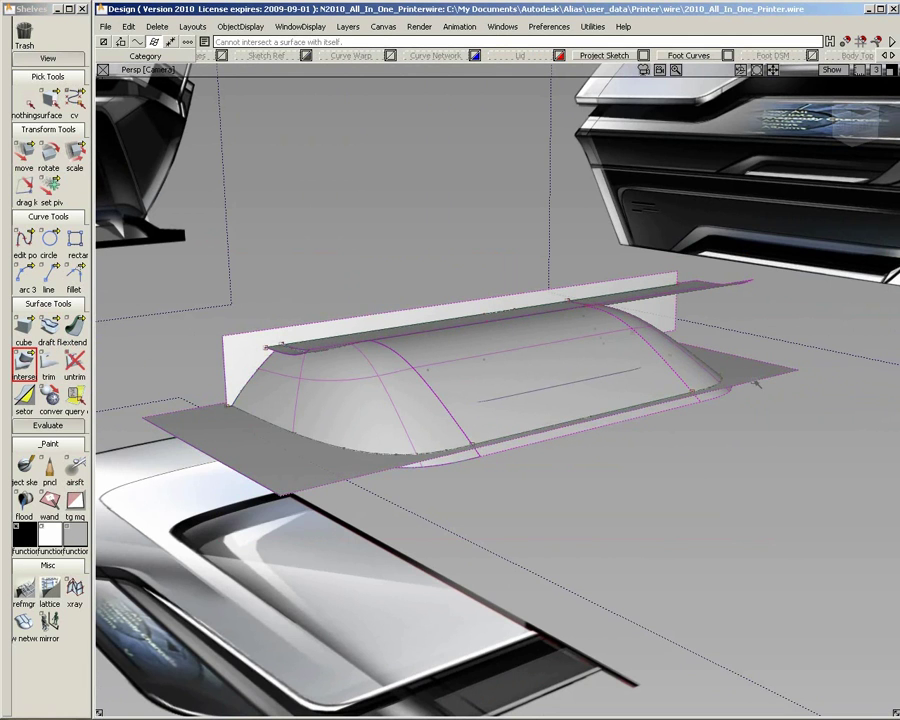
{"action": "left_click_drag", "start_coordinate": [678, 508], "coordinate": [674, 488], "text": "ctrl+shift"}
Step: Trim all intersected foot and draft surfaces, keeping only the regions that enclose the foot's shape
{"action": "left_click_drag", "start_coordinate": [619, 524], "coordinate": [576, 509], "text": "alt+shift"}
{"action": "left_click", "coordinate": [49, 362]}
{"action": "left_click_drag", "start_coordinate": [205, 277], "coordinate": [756, 539]}
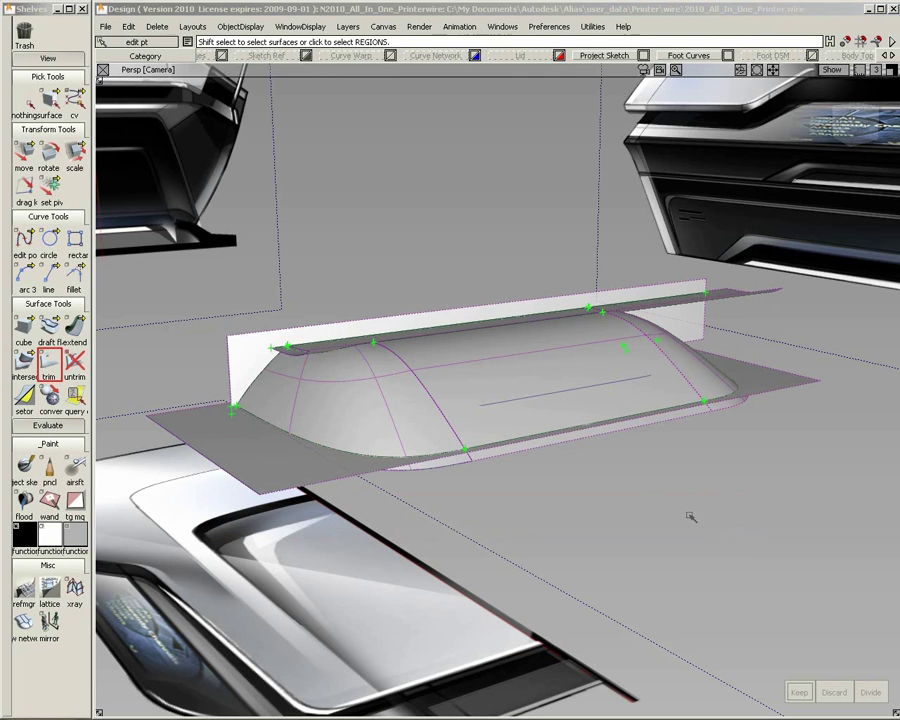
{"action": "left_click", "coordinate": [536, 385]}
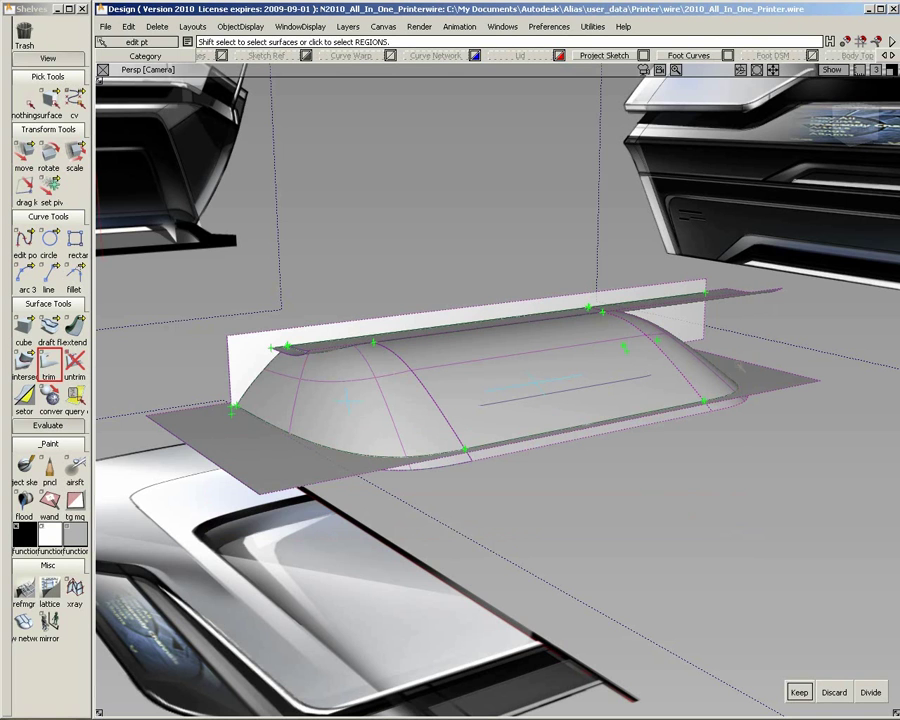
{"action": "left_click_drag", "start_coordinate": [506, 344], "coordinate": [552, 420], "text": "alt+shift"}
{"action": "left_click", "coordinate": [421, 302]}
{"action": "left_click_drag", "start_coordinate": [421, 302], "coordinate": [197, 247], "text": "alt+shift"}
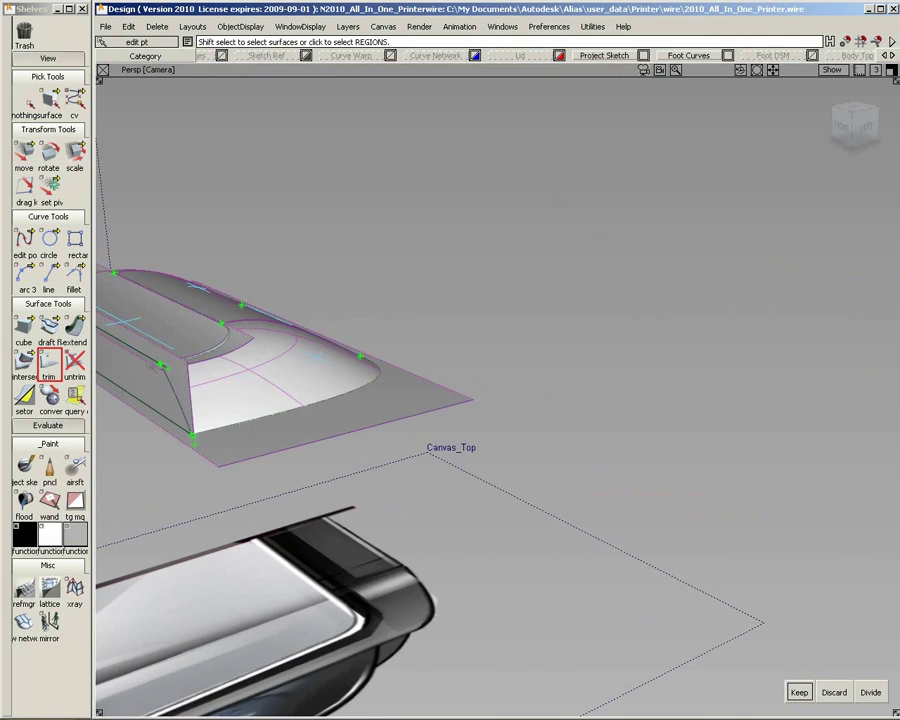
{"action": "mouse_move", "coordinate": [455, 428]}
{"action": "left_mouse_down", "text": "alt+shift"}
{"action": "mouse_move", "coordinate": [337, 406]}
{"action": "mouse_move", "coordinate": [168, 256]}
{"action": "left_mouse_up", "text": "alt+shift"}
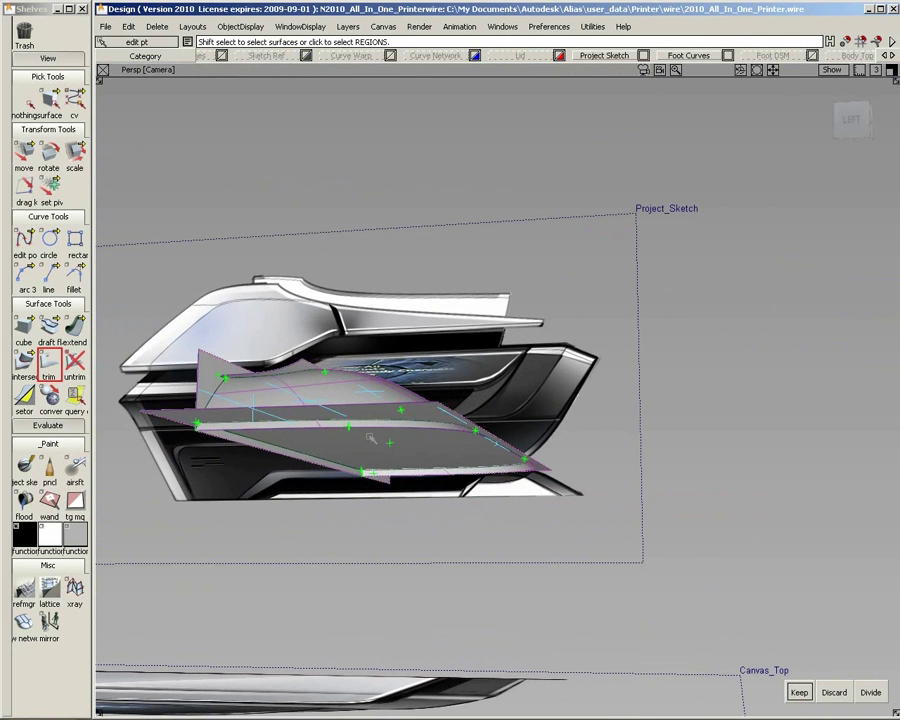
{"action": "left_click", "coordinate": [800, 692]}
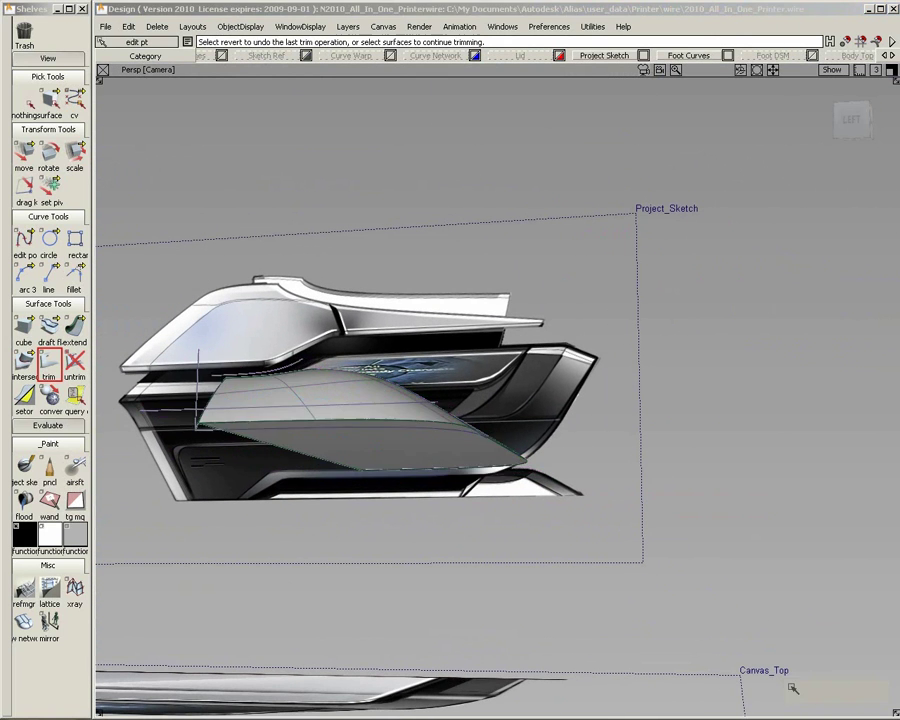
Step: Switch the foot model to X-ray display so the curves inside it can be seen
{"action": "left_click_drag", "start_coordinate": [560, 600], "coordinate": [434, 505], "text": "alt+shift"}
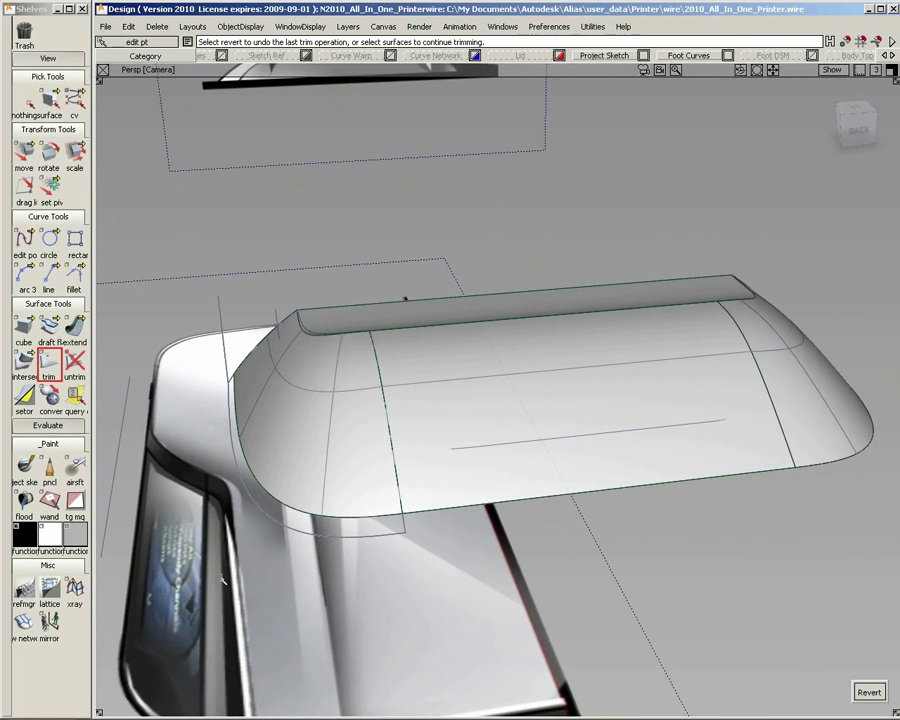
{"action": "left_click", "coordinate": [74, 587]}
{"action": "left_click_drag", "start_coordinate": [484, 458], "coordinate": [593, 400], "text": "alt+shift"}
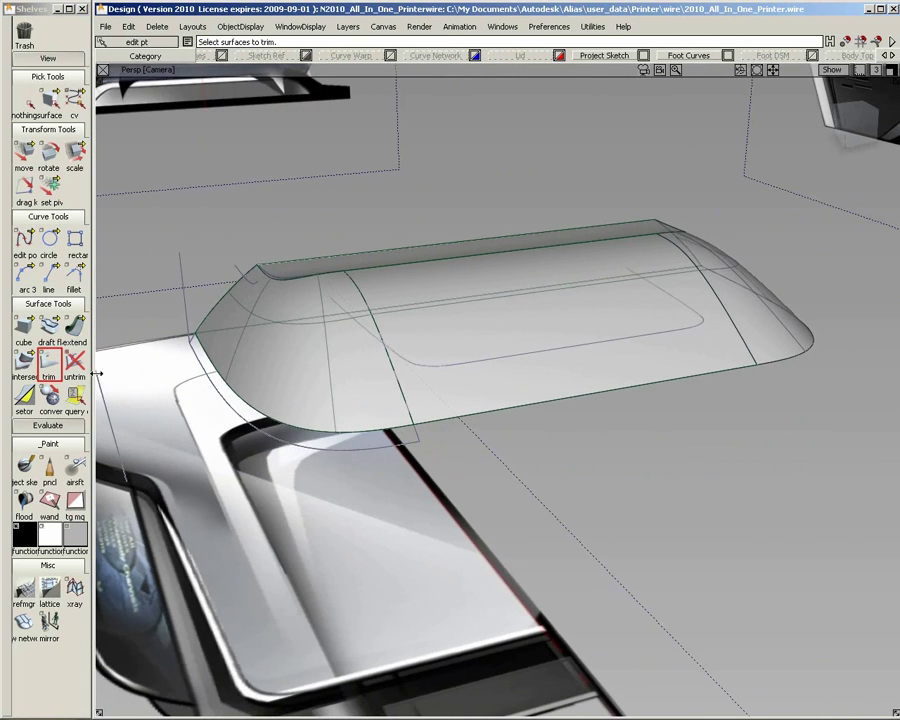
Step: Enable 3D Trimming and Projection History in the Trim tool's options
{"action": "double_click", "coordinate": [47, 371]}
{"action": "left_click", "coordinate": [233, 649]}
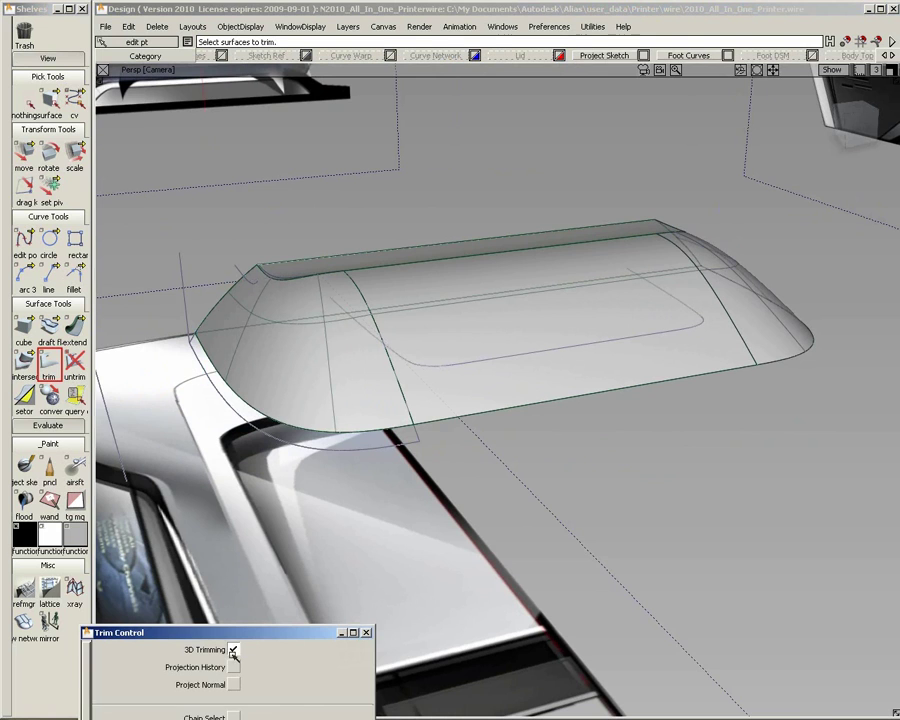
{"action": "left_click_drag", "start_coordinate": [247, 636], "coordinate": [277, 532]}
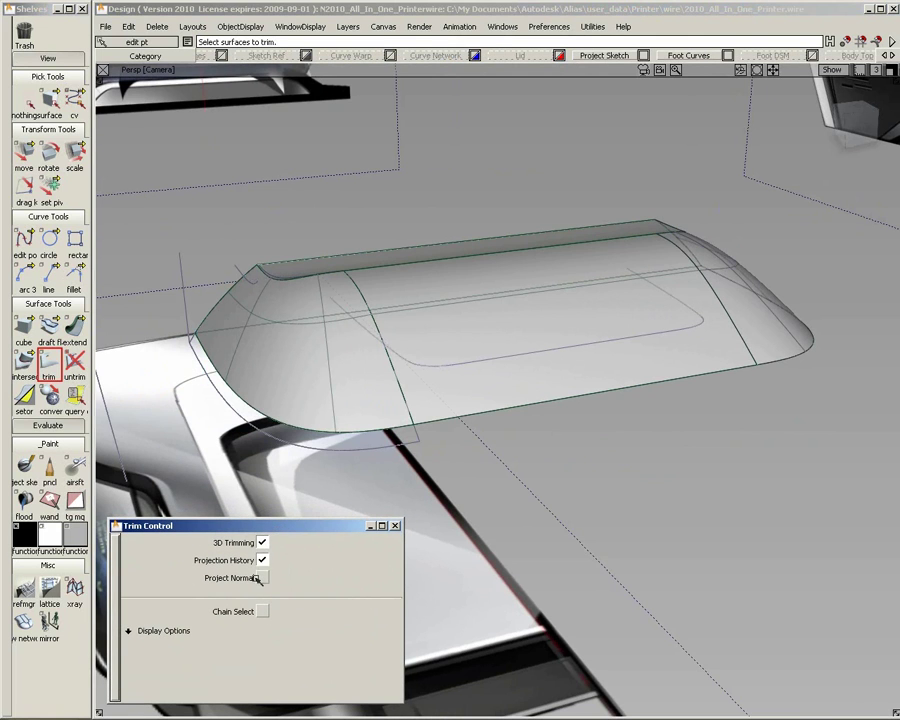
{"action": "left_click", "coordinate": [396, 526]}
Step: Divide the foot's sloping back skin with Trim, projecting the rounded curve onto it and selecting the region inside
{"action": "left_click", "coordinate": [557, 400]}
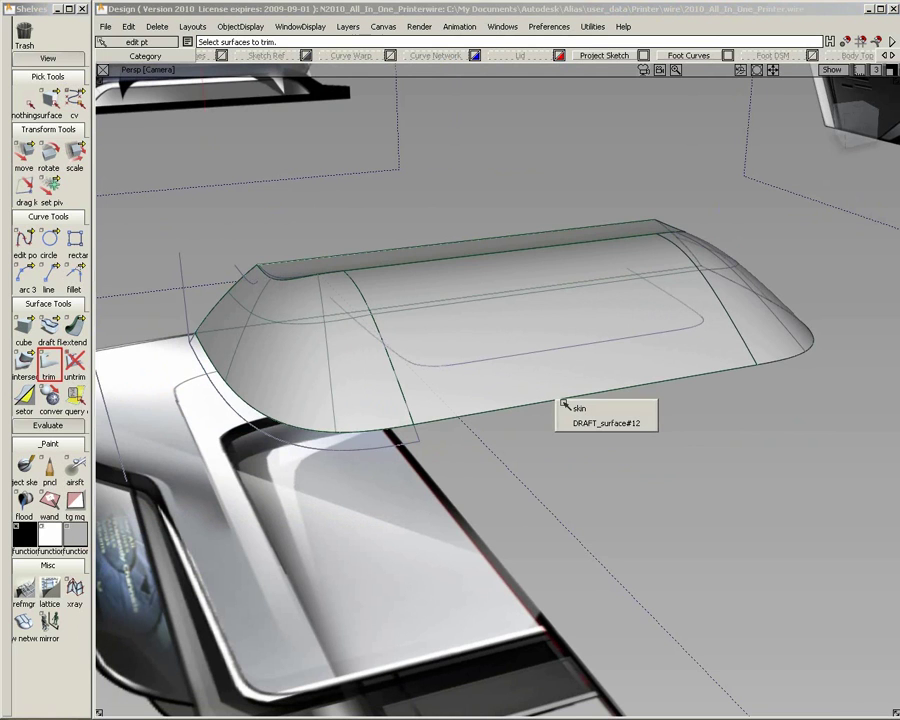
{"action": "left_click", "coordinate": [577, 407]}
{"action": "left_click", "coordinate": [524, 357]}
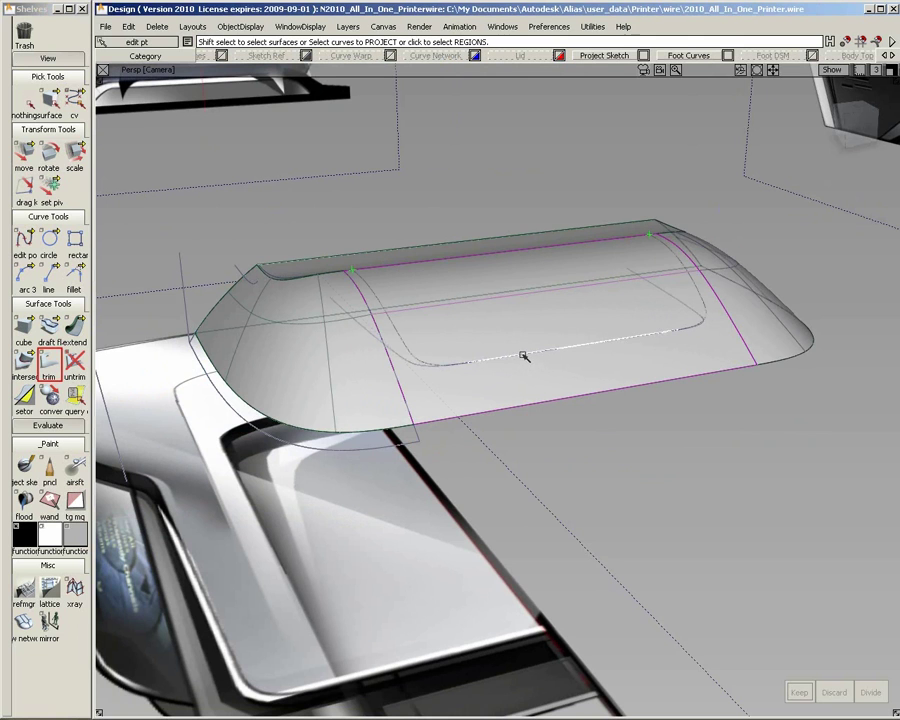
{"action": "left_click", "coordinate": [532, 303]}
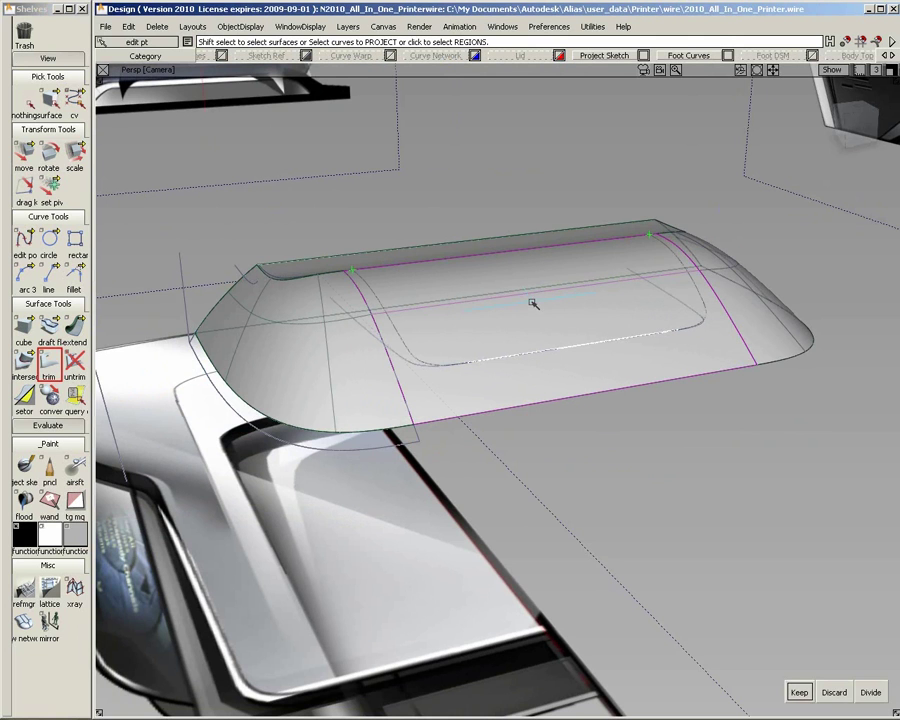
{"action": "left_click", "coordinate": [871, 692]}
Step: Set the divided inner panel's pivot at the middle of its upper edge and scale the panel down, leaving a gap around its sides and lower edge
{"action": "left_click_drag", "start_coordinate": [691, 464], "coordinate": [670, 525], "text": "alt+shift"}
{"action": "left_click", "coordinate": [555, 367]}
{"action": "left_click_drag", "start_coordinate": [582, 379], "coordinate": [584, 393]}
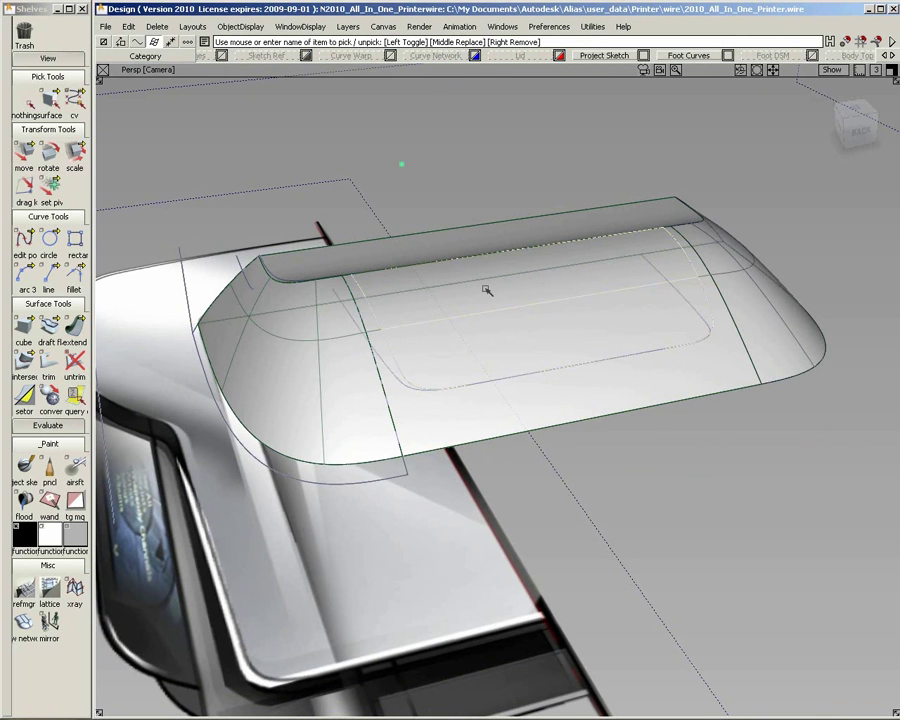
{"action": "left_click", "coordinate": [50, 187]}
{"action": "mouse_move", "coordinate": [580, 241]}
{"action": "left_mouse_down"}
{"action": "mouse_move", "coordinate": [522, 270]}
{"action": "mouse_move", "coordinate": [568, 247]}
{"action": "mouse_move", "coordinate": [518, 262]}
{"action": "left_mouse_up"}
{"action": "left_click_drag", "start_coordinate": [503, 354], "coordinate": [482, 338], "text": "alt+shift"}
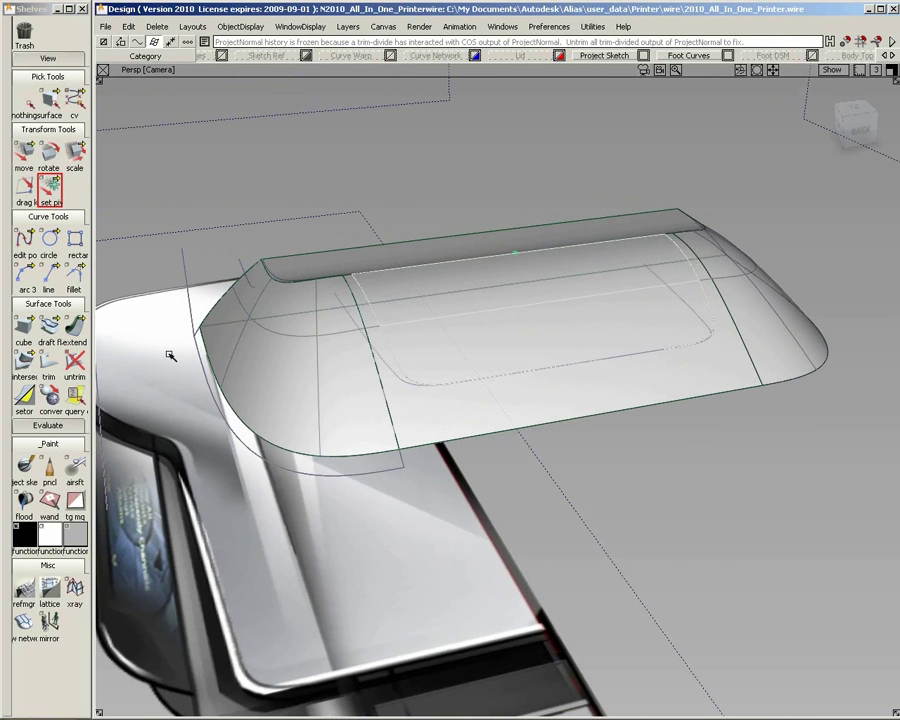
{"action": "left_click_drag", "start_coordinate": [567, 476], "coordinate": [540, 491], "text": "ctrl+shift"}
{"action": "left_click_drag", "start_coordinate": [584, 459], "coordinate": [489, 530], "text": "alt+shift"}
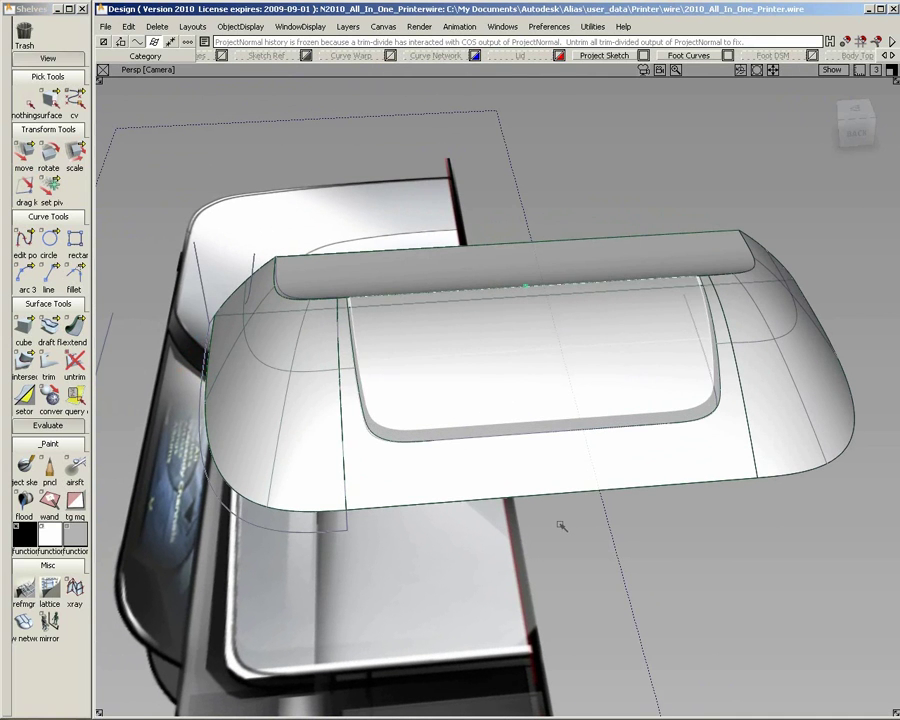
{"action": "left_click_drag", "start_coordinate": [558, 526], "coordinate": [518, 472], "text": "alt+shift"}
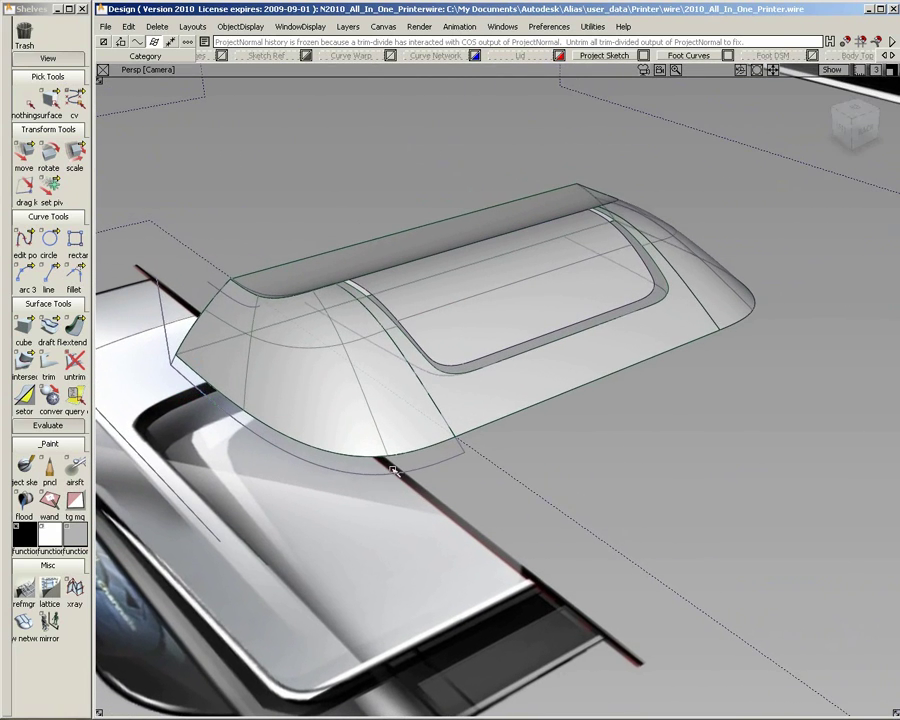
Step: Build a Freeform Blend surface between the trim edges of the outer skin opening and the inner panel
{"action": "left_click_drag", "start_coordinate": [50, 333], "coordinate": [226, 318]}
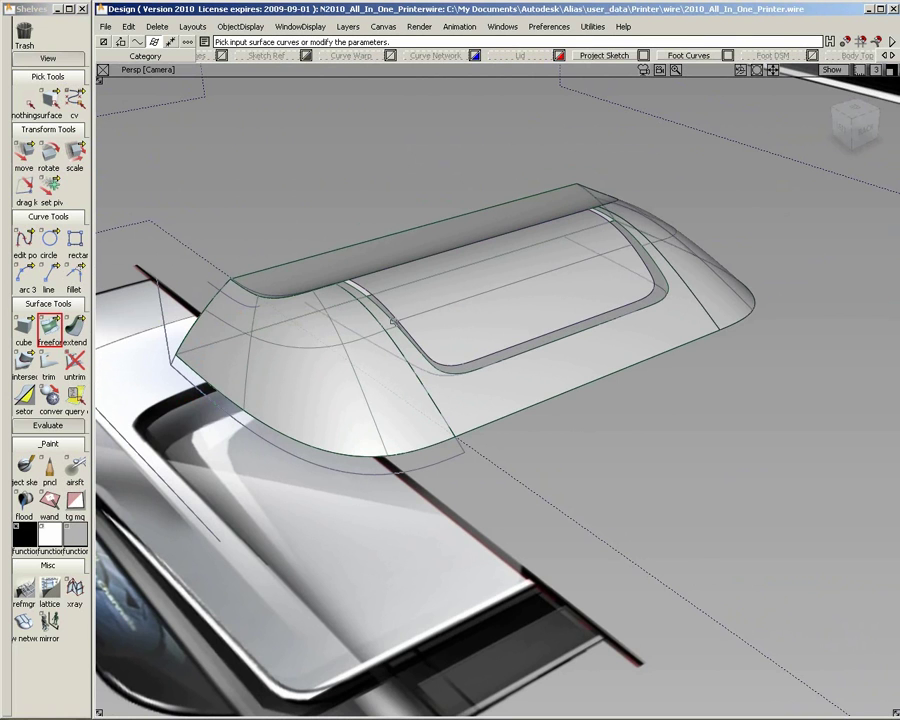
{"action": "left_click", "coordinate": [408, 340]}
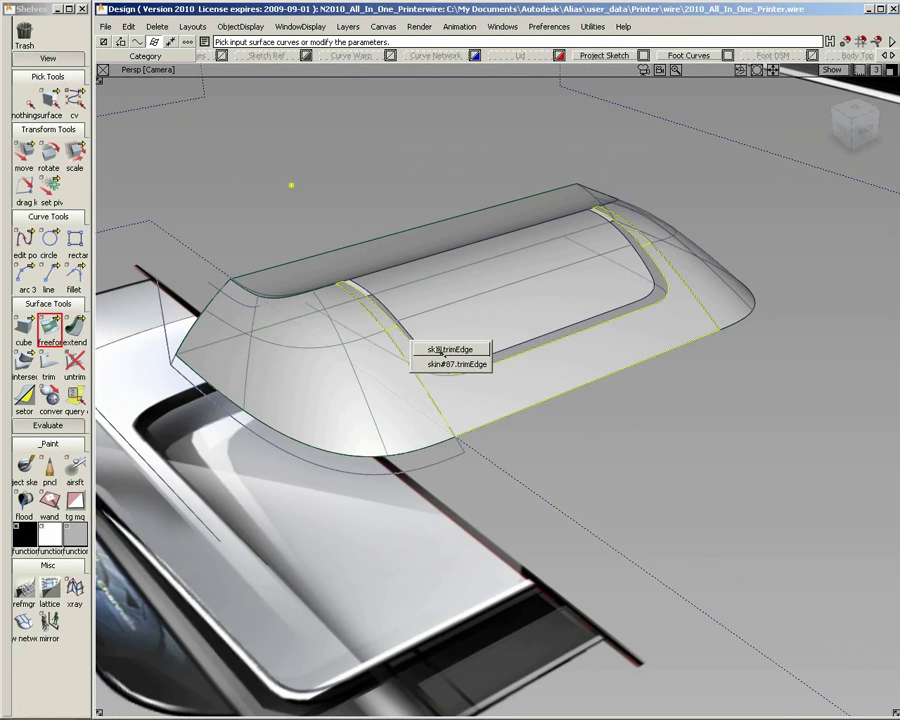
{"action": "left_click", "coordinate": [440, 350]}
{"action": "left_click", "coordinate": [424, 342]}
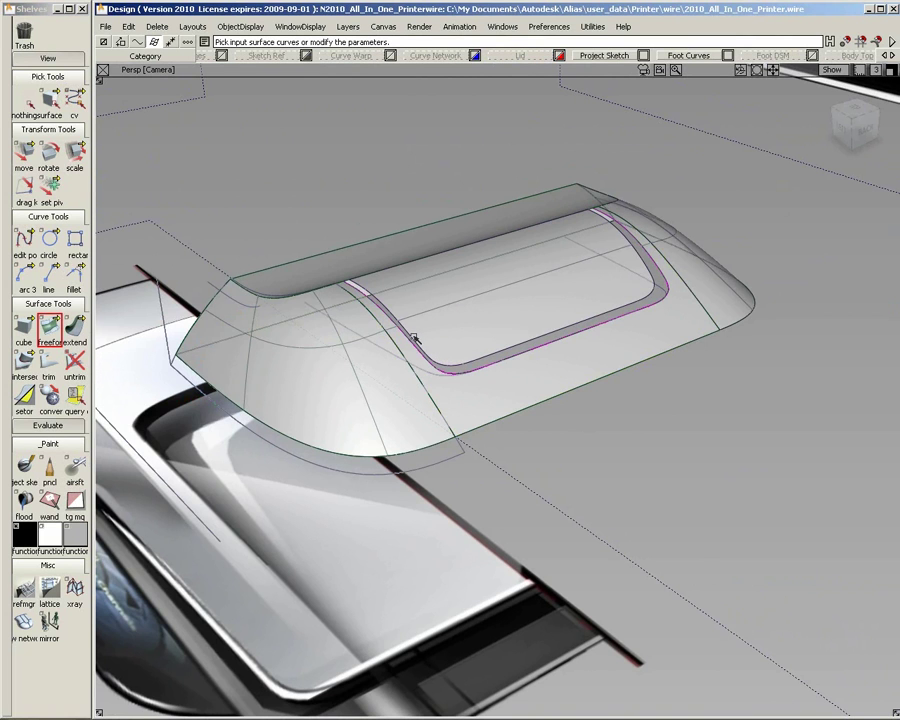
{"action": "left_click", "coordinate": [414, 338]}
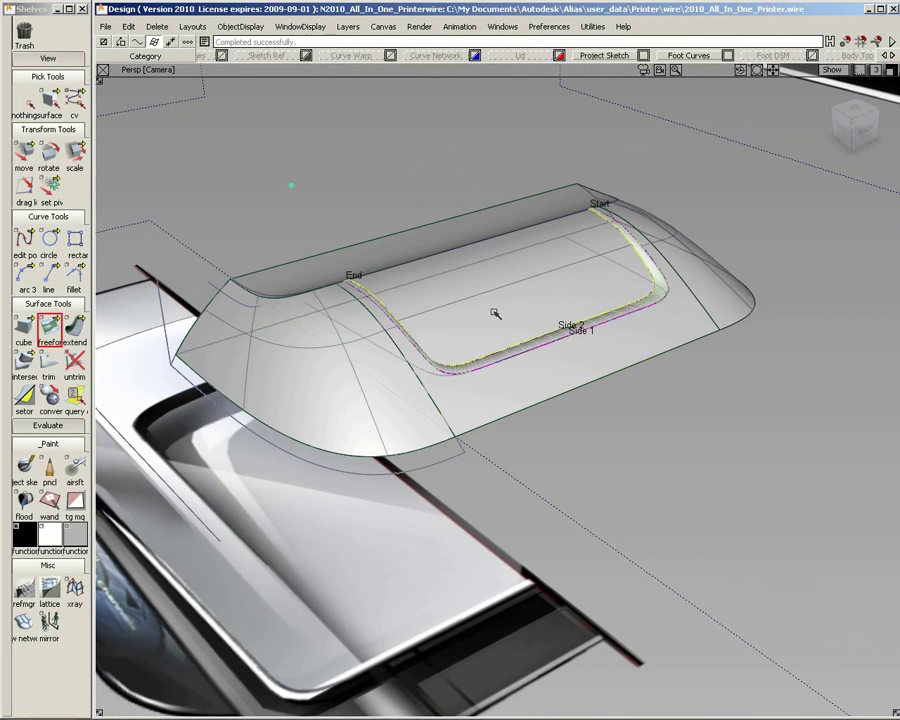
{"action": "left_click_drag", "start_coordinate": [496, 309], "coordinate": [452, 340], "text": "alt+shift"}
{"action": "right_click_drag", "start_coordinate": [452, 340], "coordinate": [460, 342], "text": "alt+shift"}
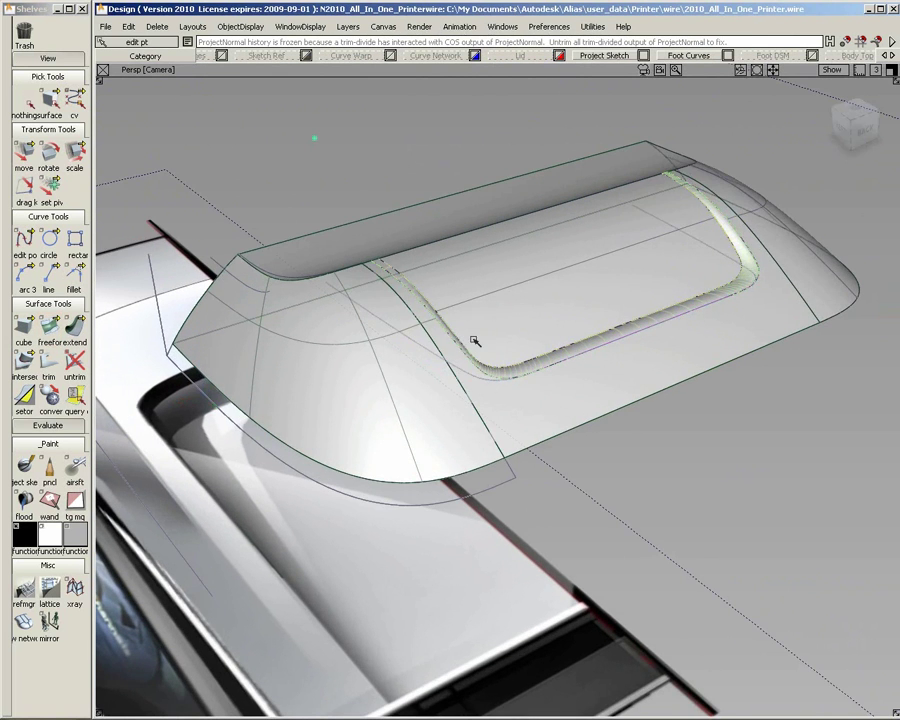
{"action": "left_click_drag", "start_coordinate": [464, 320], "coordinate": [440, 372], "text": "alt+shift"}
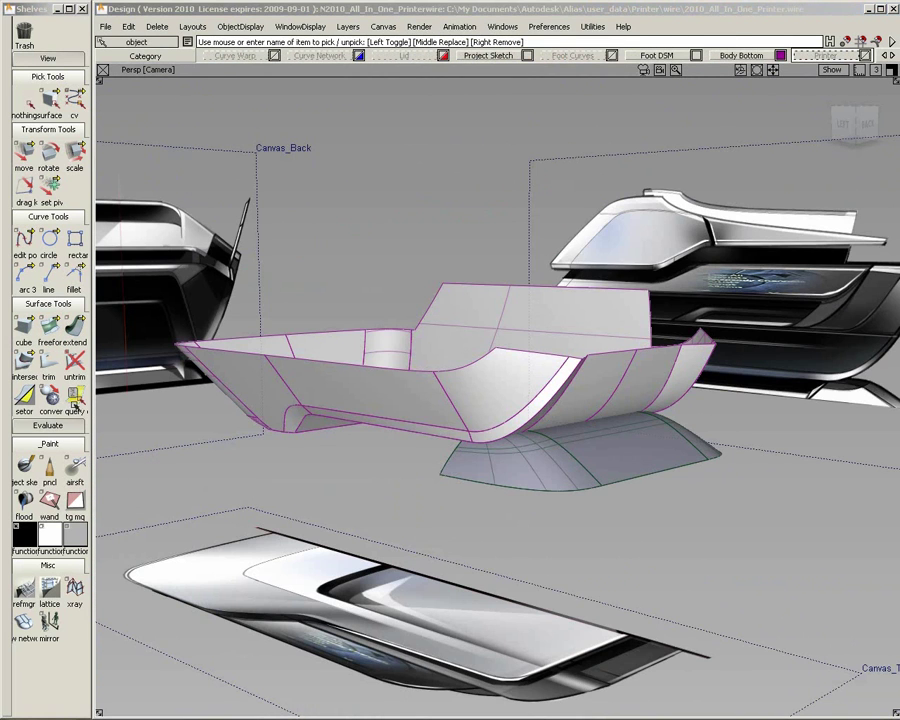
Step: Create a lattice rig around the foot surfaces beneath the printer body
{"action": "left_click", "coordinate": [74, 400]}
{"action": "left_click", "coordinate": [586, 468]}
{"action": "left_click", "coordinate": [586, 468]}
{"action": "left_click", "coordinate": [586, 468]}
{"action": "left_click", "coordinate": [611, 483]}
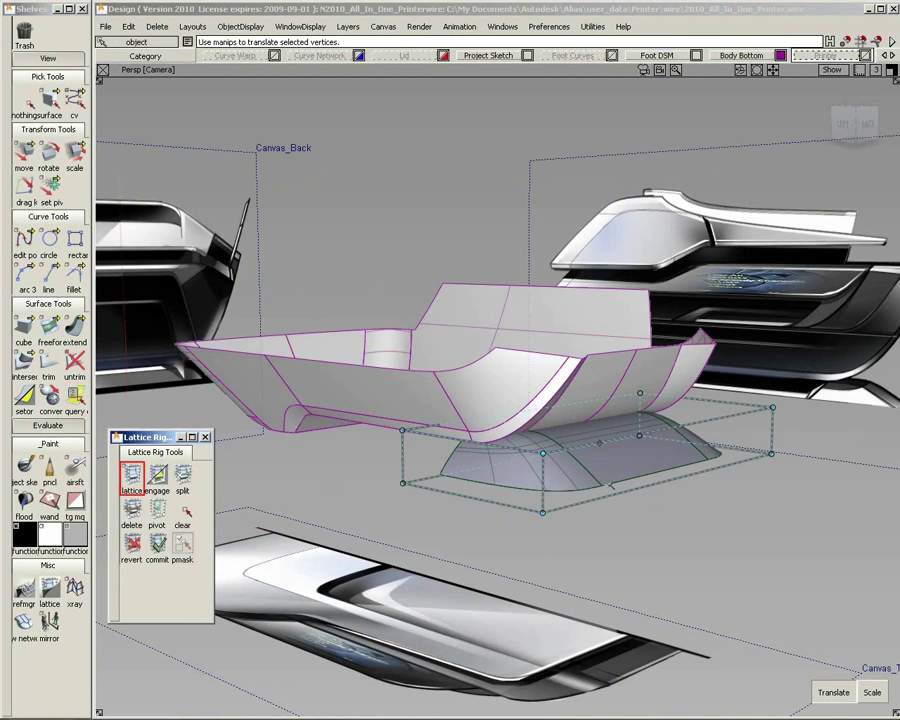
Step: Engage the lattice, select all its vertices in back view and scale the foot narrower across its width
{"action": "left_click", "coordinate": [162, 478]}
{"action": "left_click_drag", "start_coordinate": [645, 505], "coordinate": [252, 460], "text": "alt+shift"}
{"action": "left_click_drag", "start_coordinate": [382, 375], "coordinate": [773, 521]}
{"action": "left_click", "coordinate": [870, 692]}
{"action": "left_click_drag", "start_coordinate": [830, 443], "coordinate": [757, 430], "text": "alt+shift"}
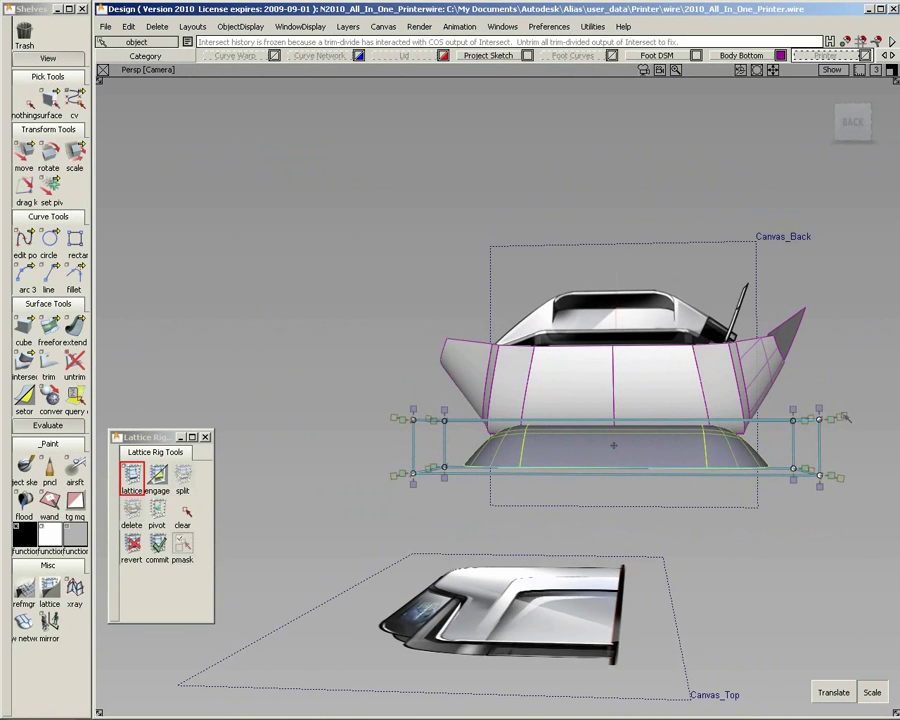
{"action": "left_click_drag", "start_coordinate": [845, 417], "coordinate": [820, 419]}
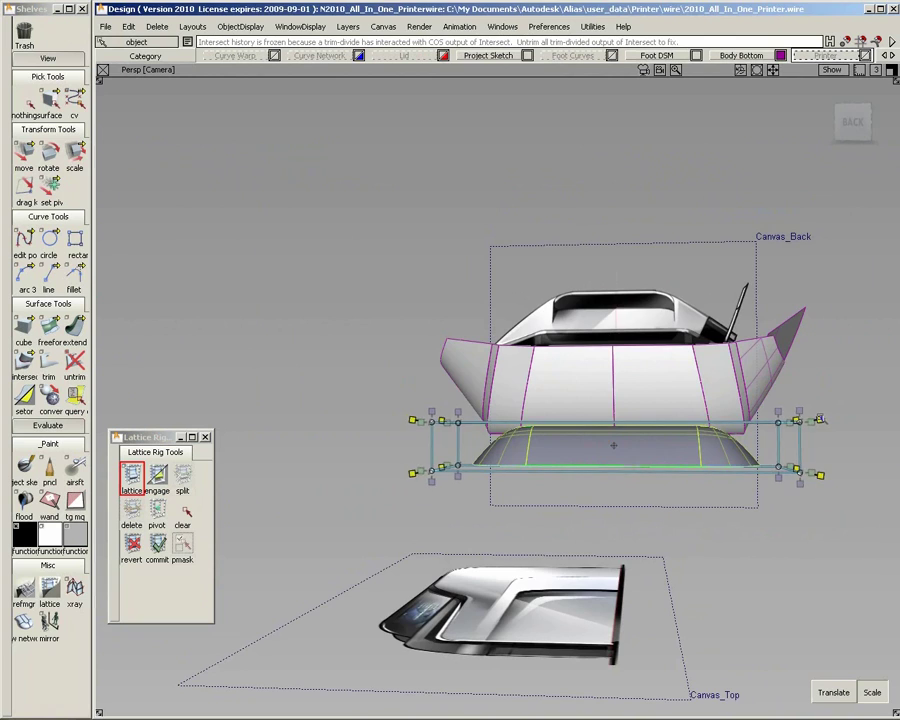
Step: Stretch the lattice's rear vertices outward in side view to lengthen the foot toward the sketch outline, and close the Lattice Rig tools
{"action": "left_click_drag", "start_coordinate": [402, 429], "coordinate": [696, 475], "text": "alt+shift"}
{"action": "left_click_drag", "start_coordinate": [345, 444], "coordinate": [690, 430], "text": "alt+shift"}
{"action": "left_click_drag", "start_coordinate": [437, 371], "coordinate": [561, 540]}
{"action": "left_click_drag", "start_coordinate": [572, 520], "coordinate": [560, 464], "text": "alt+shift"}
{"action": "right_click_drag", "start_coordinate": [560, 464], "coordinate": [610, 455], "text": "alt+shift"}
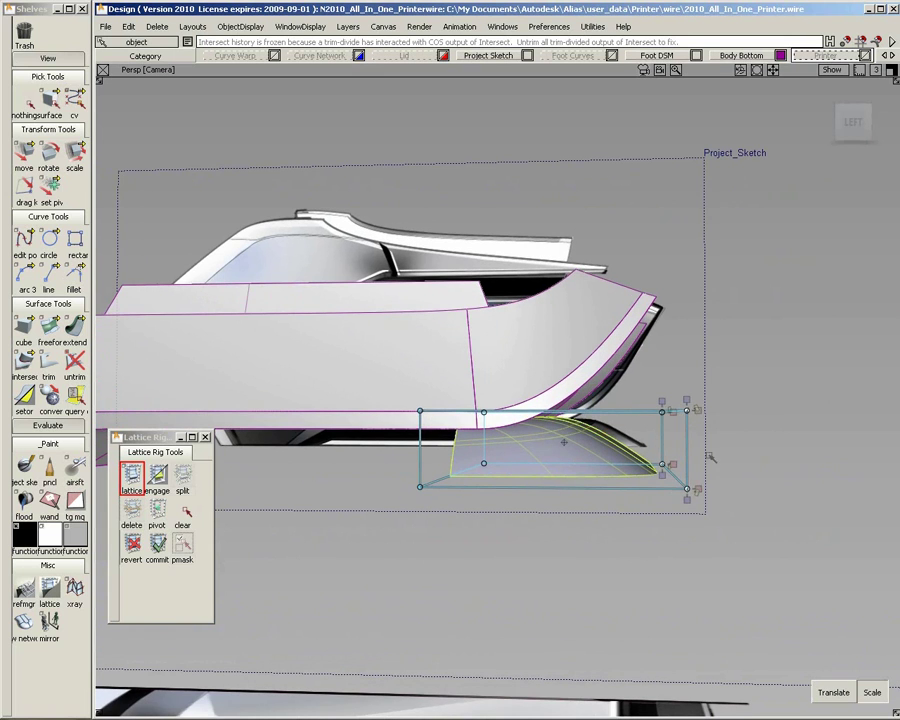
{"action": "left_click_drag", "start_coordinate": [700, 488], "coordinate": [724, 488]}
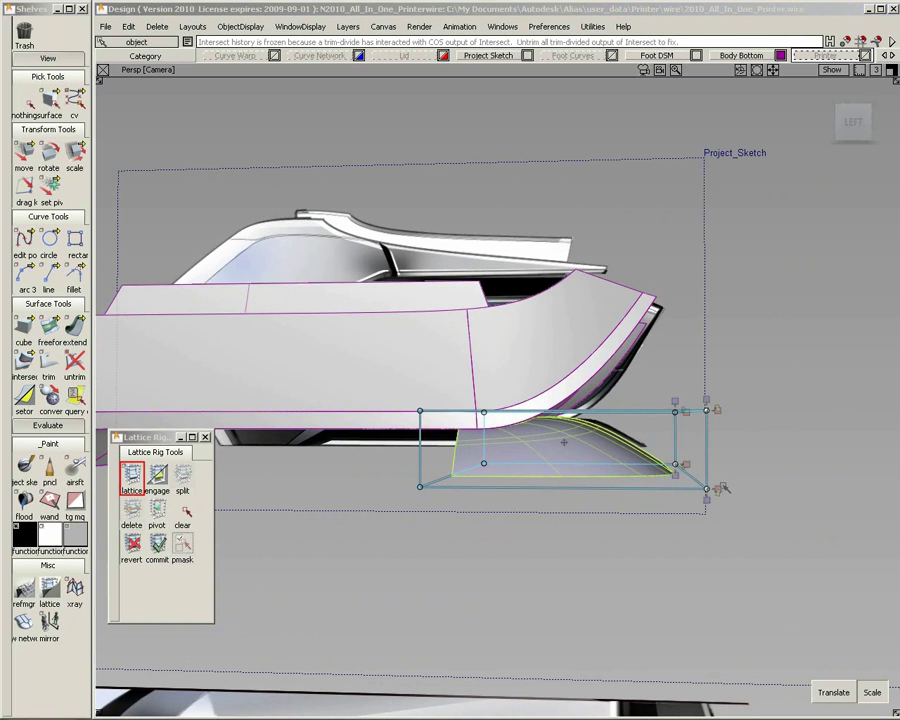
{"action": "left_click_drag", "start_coordinate": [682, 444], "coordinate": [486, 479], "text": "alt+shift"}
{"action": "right_click_drag", "start_coordinate": [570, 485], "coordinate": [548, 478], "text": "alt+shift"}
{"action": "middle_click_drag", "start_coordinate": [548, 478], "coordinate": [573, 486], "text": "alt+shift"}
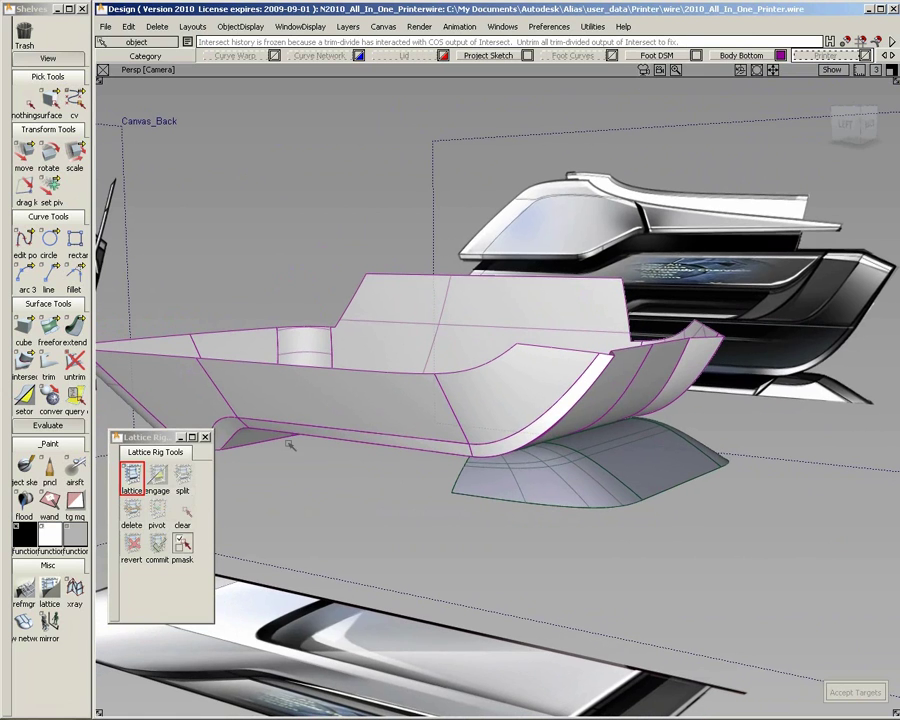
{"action": "left_click", "coordinate": [205, 438]}
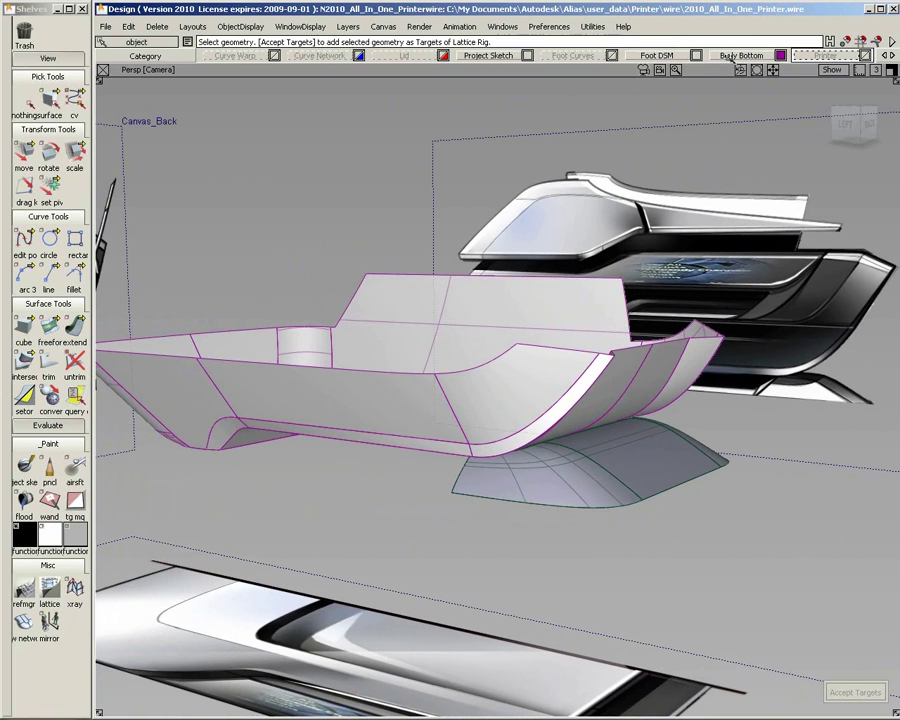
Step: Hide the Foot DSM layer, show the Printer layer's complete model, and hide the Project Sketch layer
{"action": "right_click_drag", "start_coordinate": [672, 58], "coordinate": [678, 86]}
{"action": "left_click_drag", "start_coordinate": [828, 60], "coordinate": [823, 90]}
{"action": "right_click_drag", "start_coordinate": [588, 413], "coordinate": [522, 372], "text": "alt+shift"}
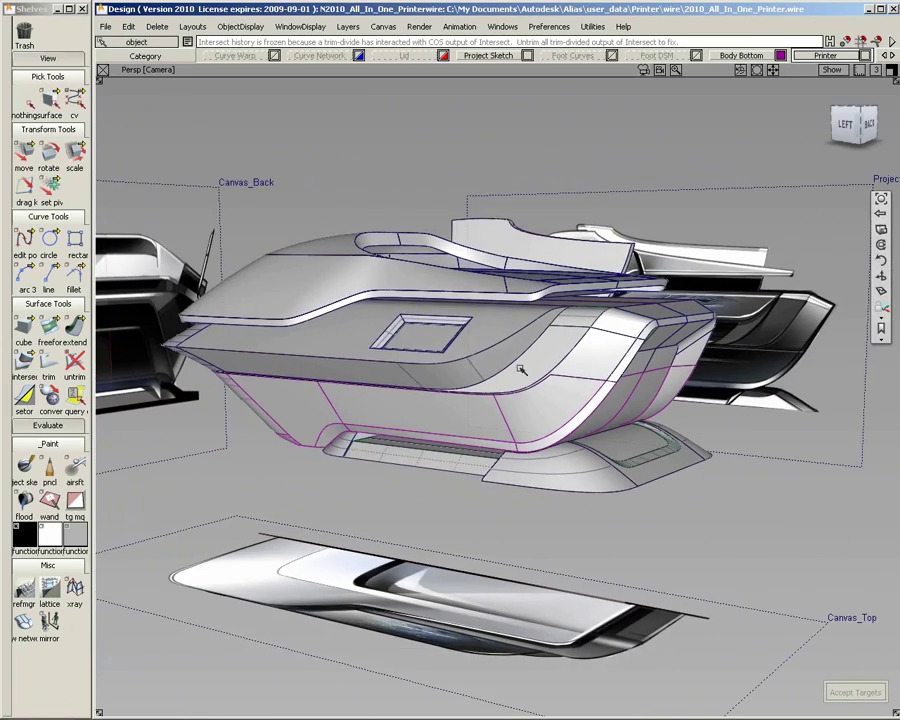
{"action": "left_click_drag", "start_coordinate": [475, 355], "coordinate": [551, 414], "text": "alt+shift"}
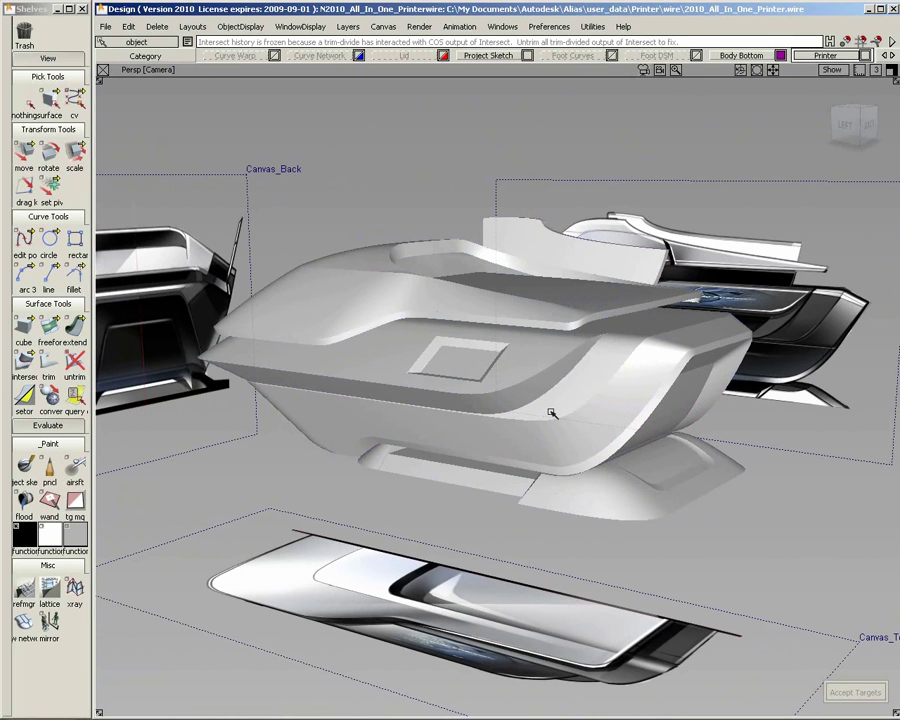
{"action": "left_click_drag", "start_coordinate": [551, 414], "coordinate": [515, 274], "text": "alt+shift"}
{"action": "mouse_move", "coordinate": [496, 56]}
{"action": "right_mouse_down"}
{"action": "mouse_move", "coordinate": [486, 68]}
{"action": "mouse_move", "coordinate": [506, 88]}
{"action": "right_mouse_up"}
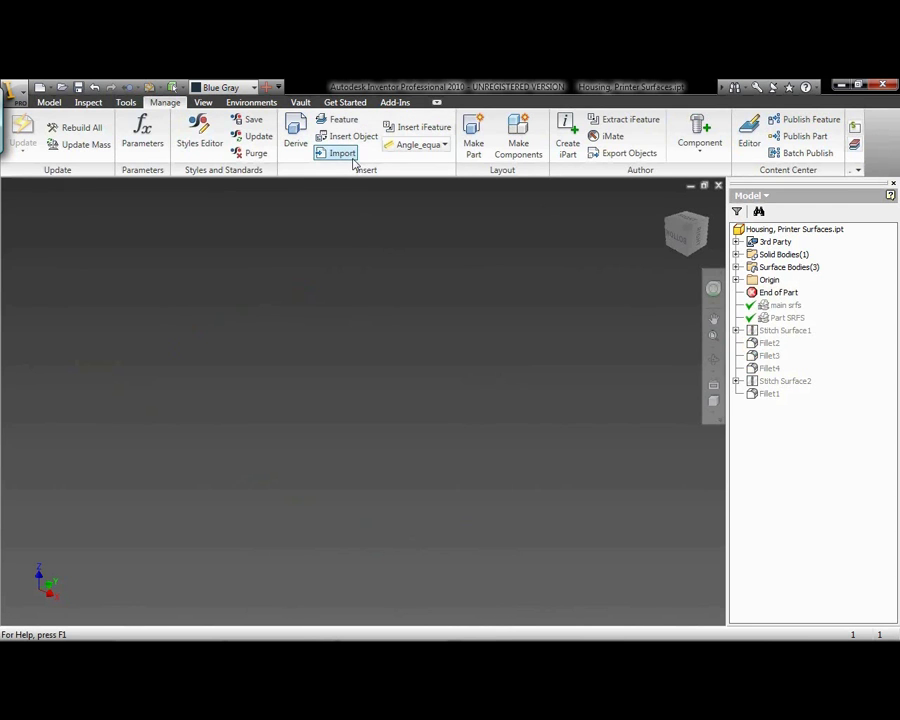
Step: Switch to Autodesk Inventor and choose the Alias file Housing, Printer Surfaces.wire from the workspace for import into the housing part
{"action": "left_click", "coordinate": [345, 157]}
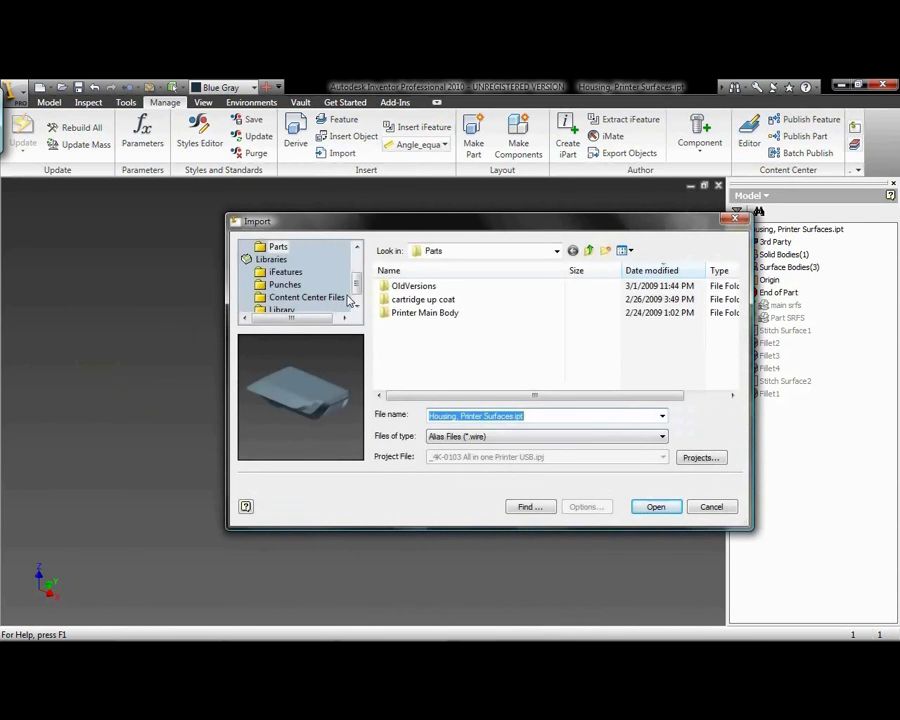
{"action": "left_click_drag", "start_coordinate": [358, 285], "coordinate": [357, 250]}
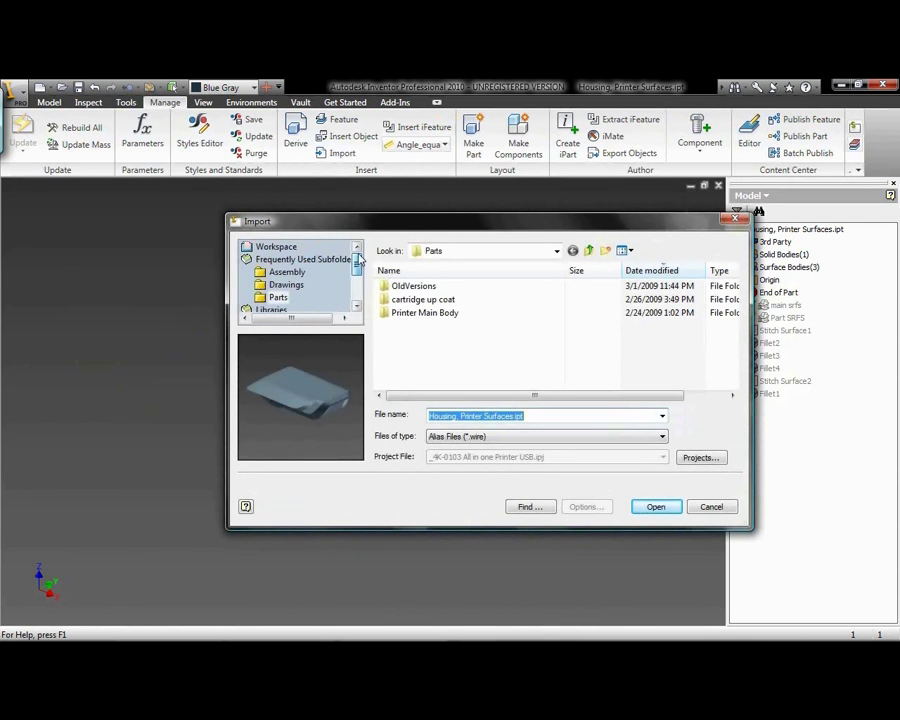
{"action": "left_click", "coordinate": [278, 246]}
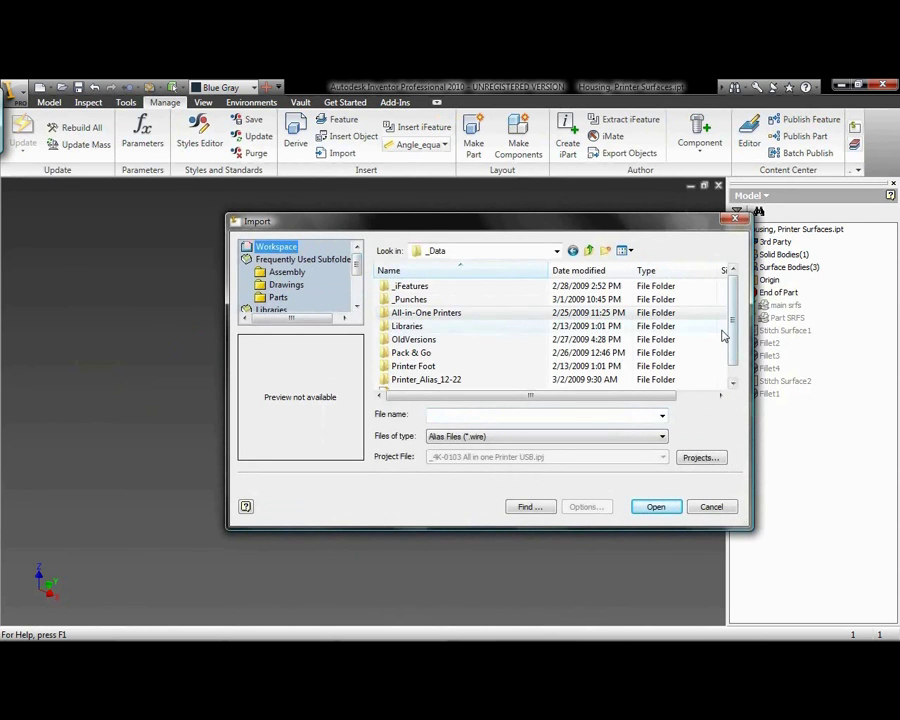
{"action": "left_click_drag", "start_coordinate": [733, 335], "coordinate": [734, 355]}
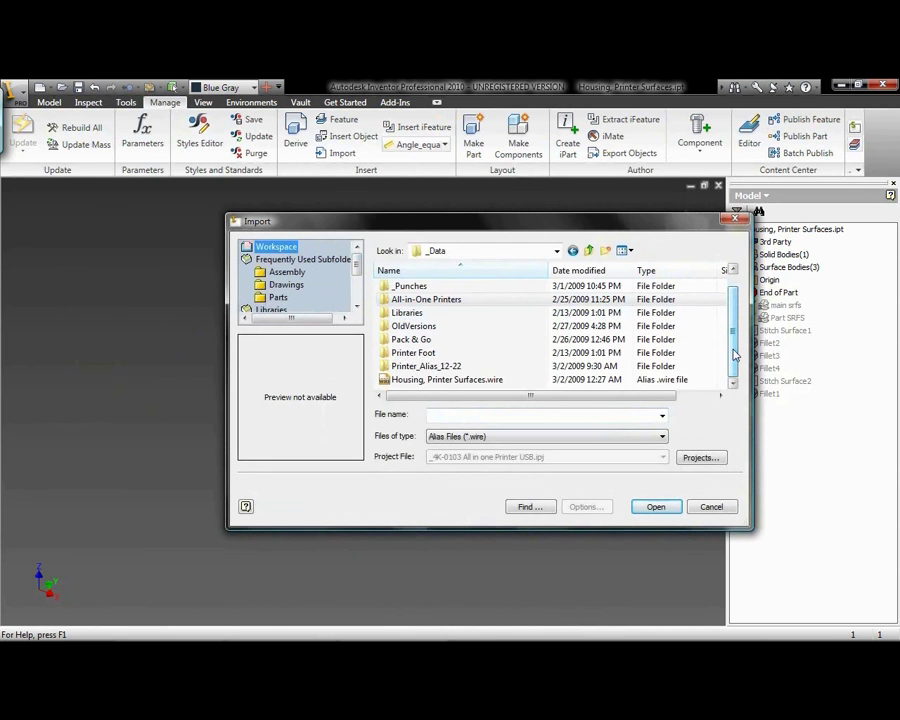
{"action": "left_click", "coordinate": [496, 382]}
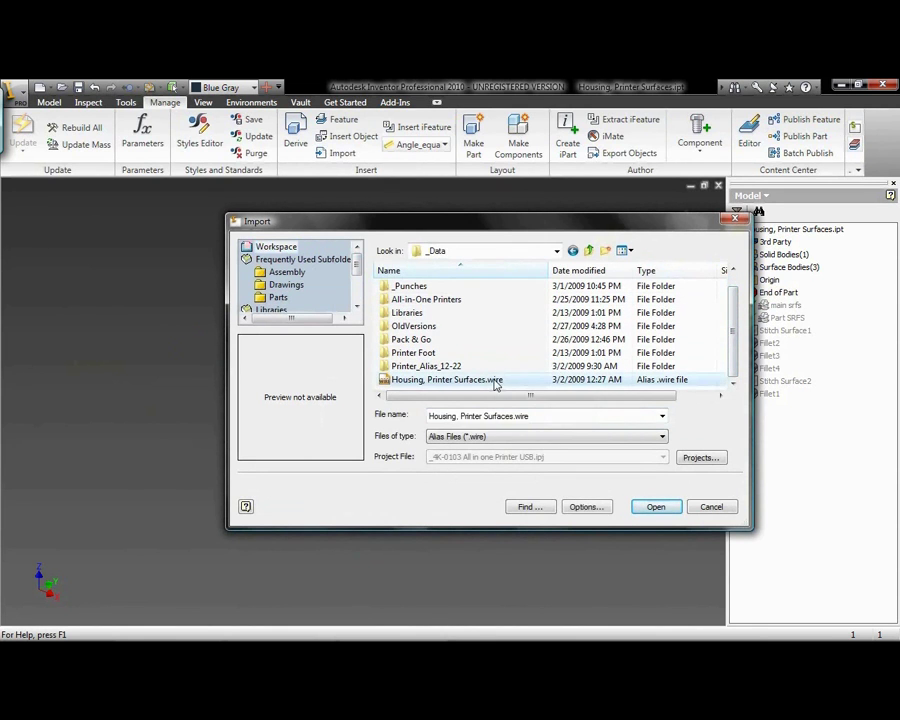
Step: Import the Alias file as a Non-Associative Import, creating surfaces as Multiple Composite Features
{"action": "left_click", "coordinate": [590, 508]}
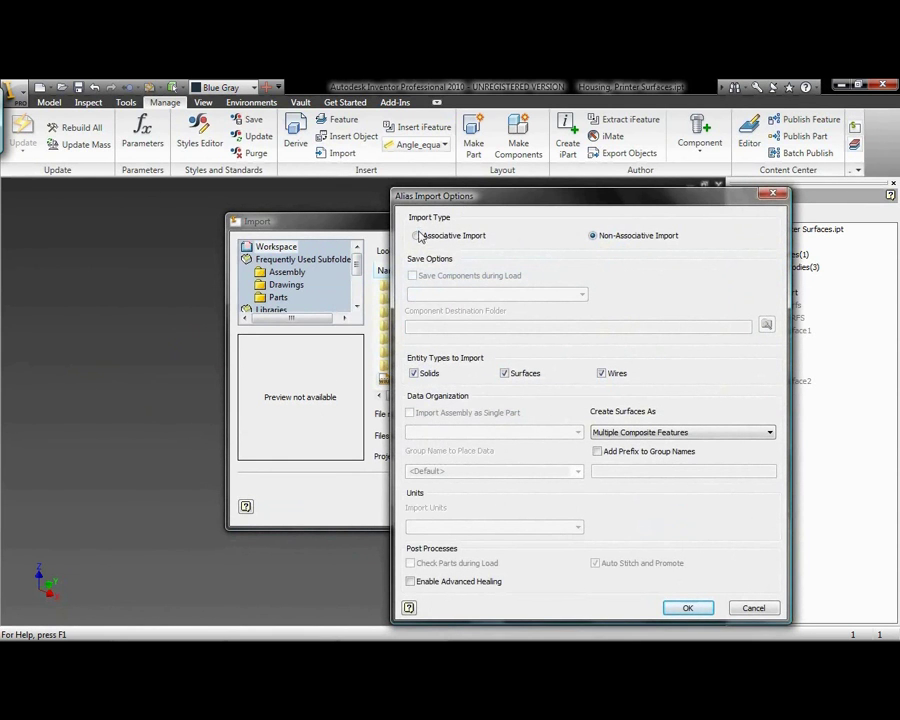
{"action": "left_click", "coordinate": [416, 237]}
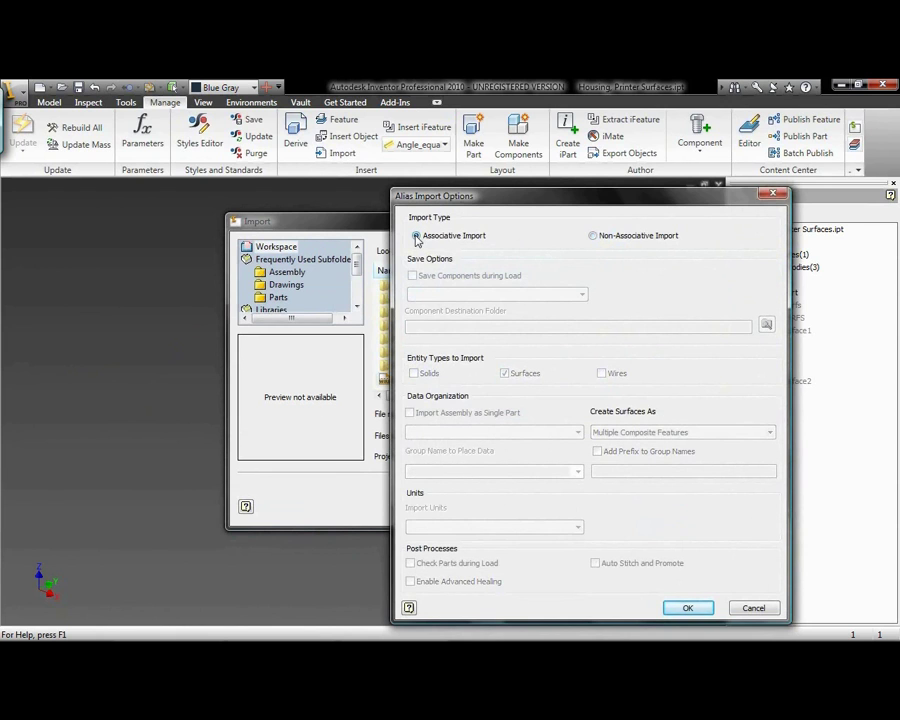
{"action": "left_click", "coordinate": [593, 236]}
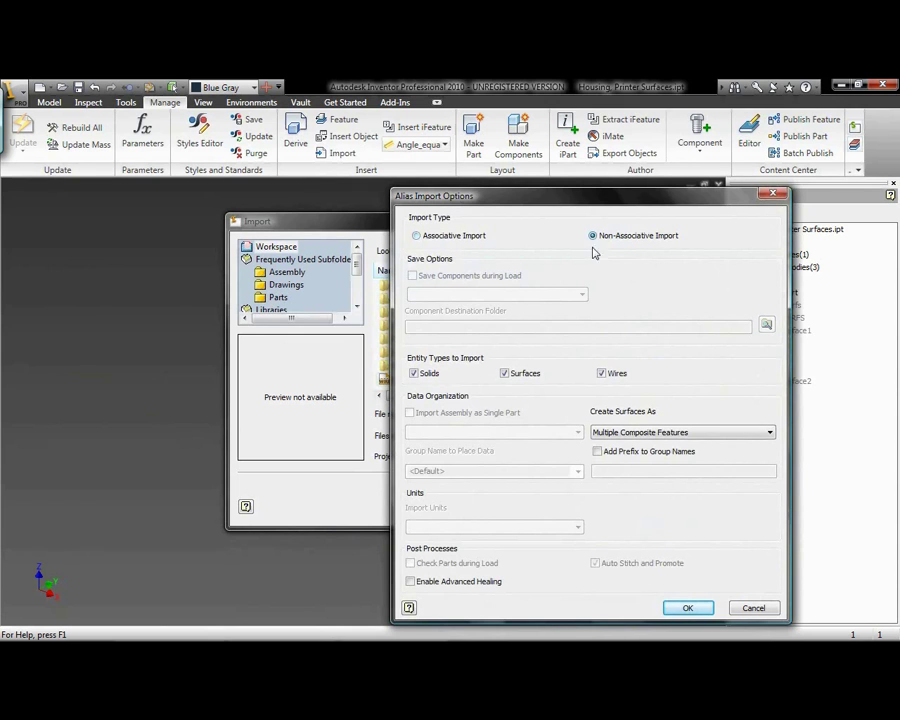
{"action": "left_click", "coordinate": [718, 436]}
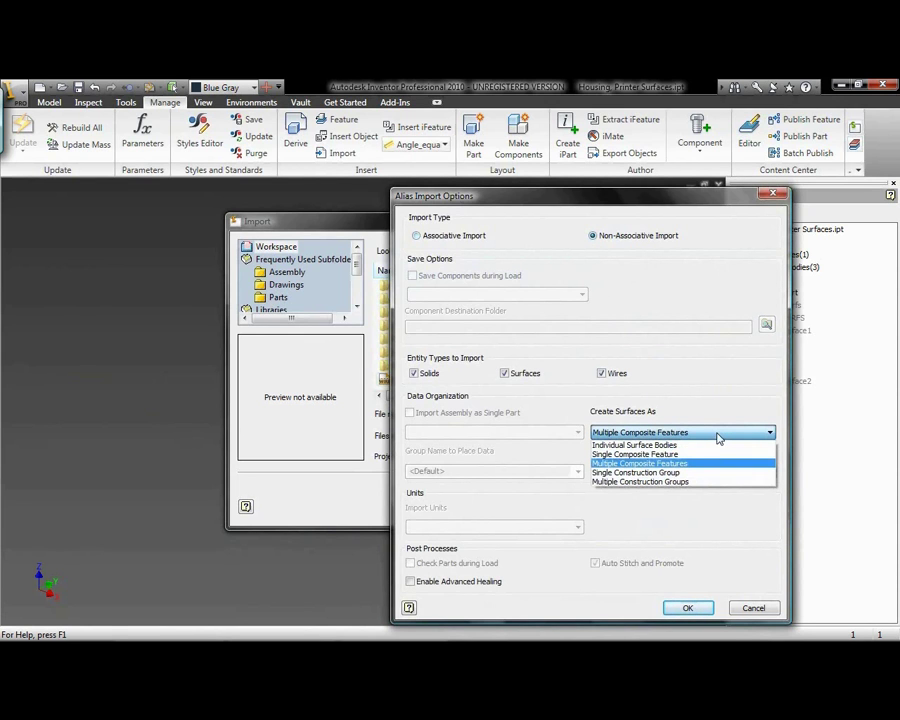
{"action": "left_click", "coordinate": [630, 464]}
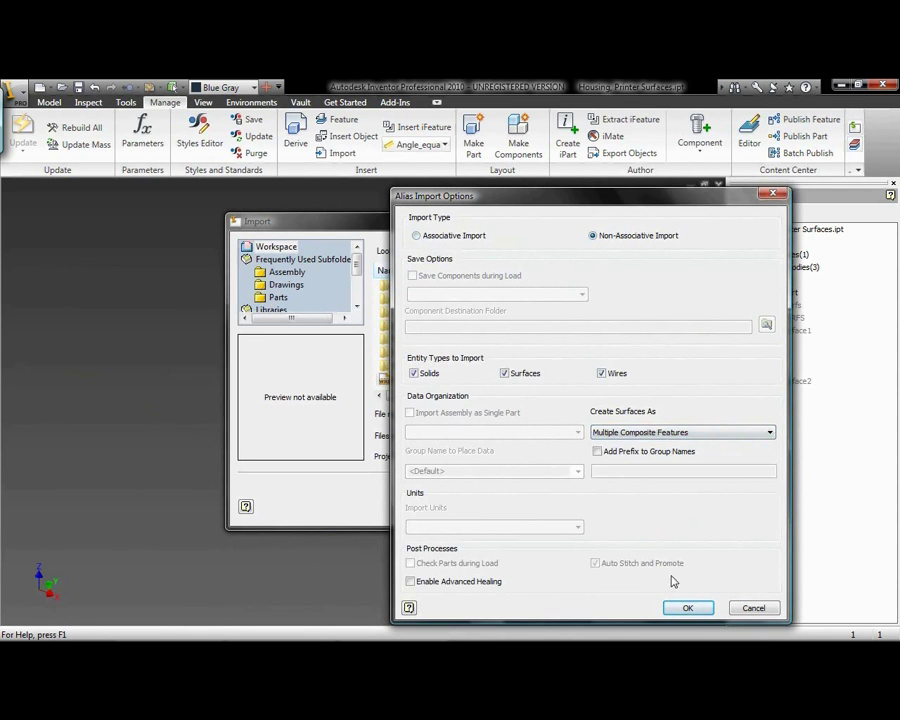
{"action": "left_click", "coordinate": [686, 607]}
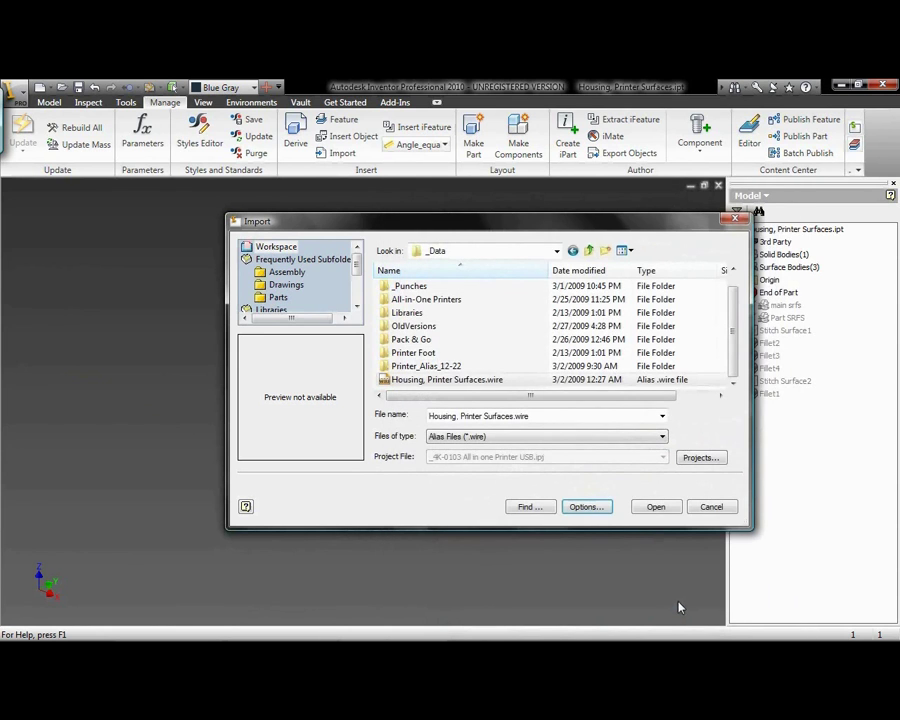
{"action": "left_click", "coordinate": [653, 506]}
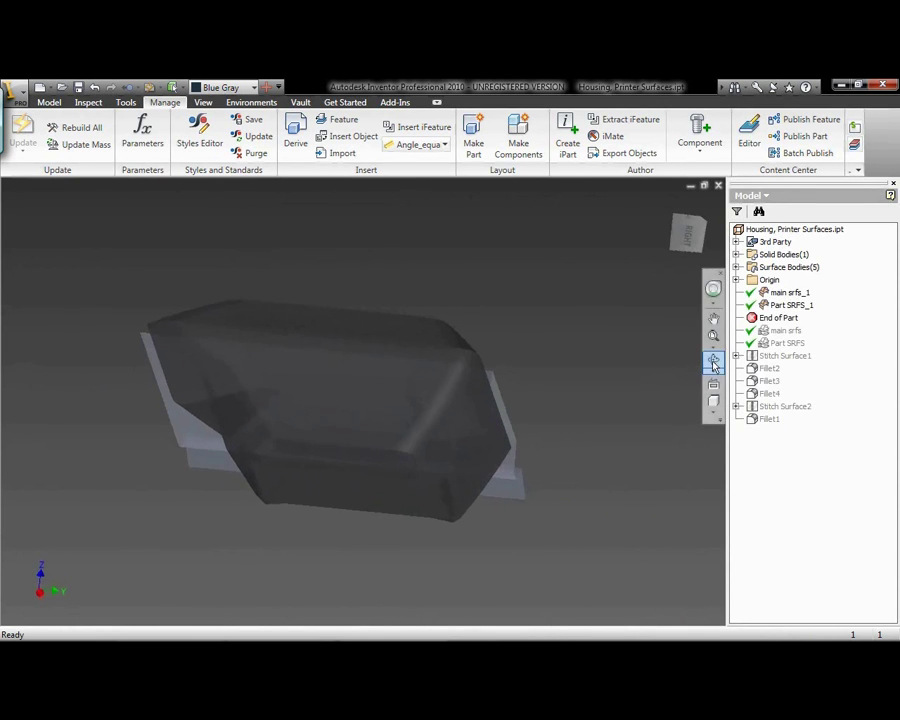
Step: Compare the imported composite surfaces main srfs_1 and Part SRFS_1 with the original main srfs and Part SRFS
{"action": "left_click", "coordinate": [783, 293]}
{"action": "left_click", "coordinate": [786, 306]}
{"action": "left_click", "coordinate": [850, 337]}
{"action": "left_click", "coordinate": [793, 332]}
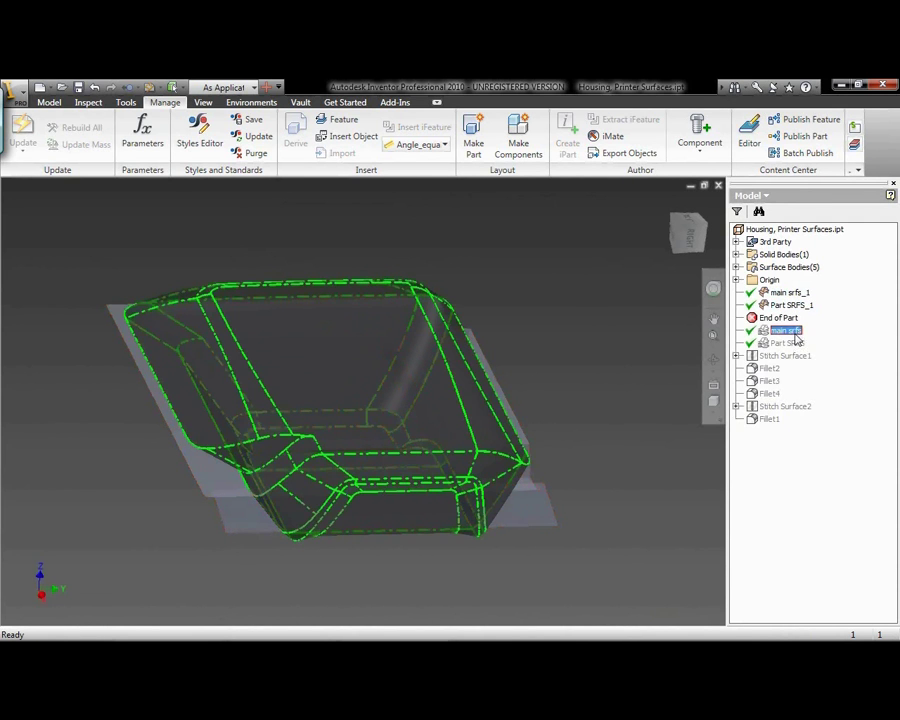
{"action": "left_click", "coordinate": [787, 343]}
{"action": "left_click", "coordinate": [586, 321]}
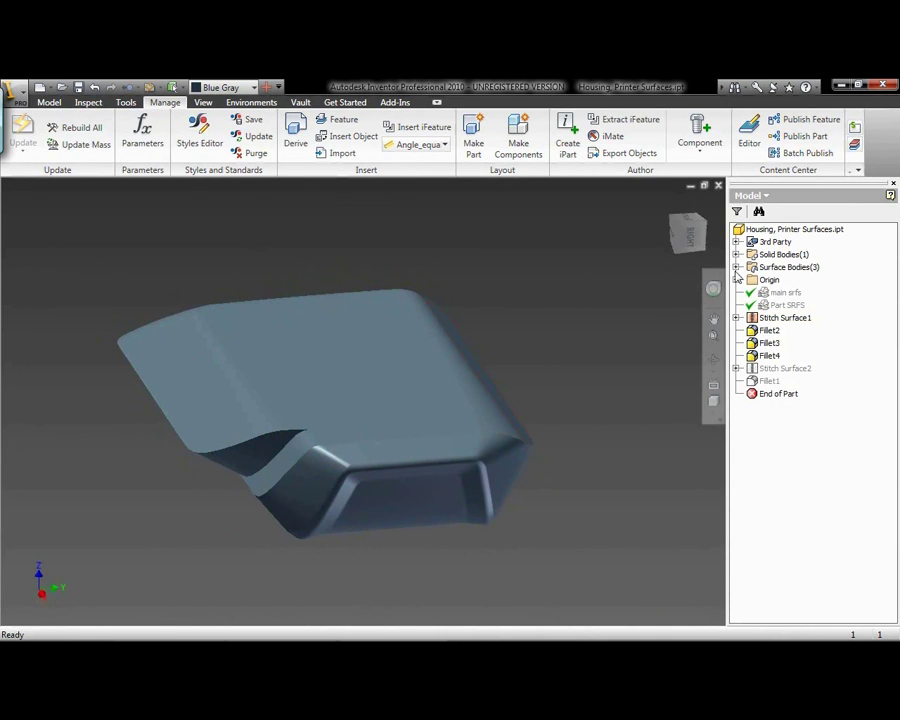
Step: Examine the stitched housing's solid body, Fillet3, and the Stitch Surface2 parting surface in the model
{"action": "left_click", "coordinate": [737, 255]}
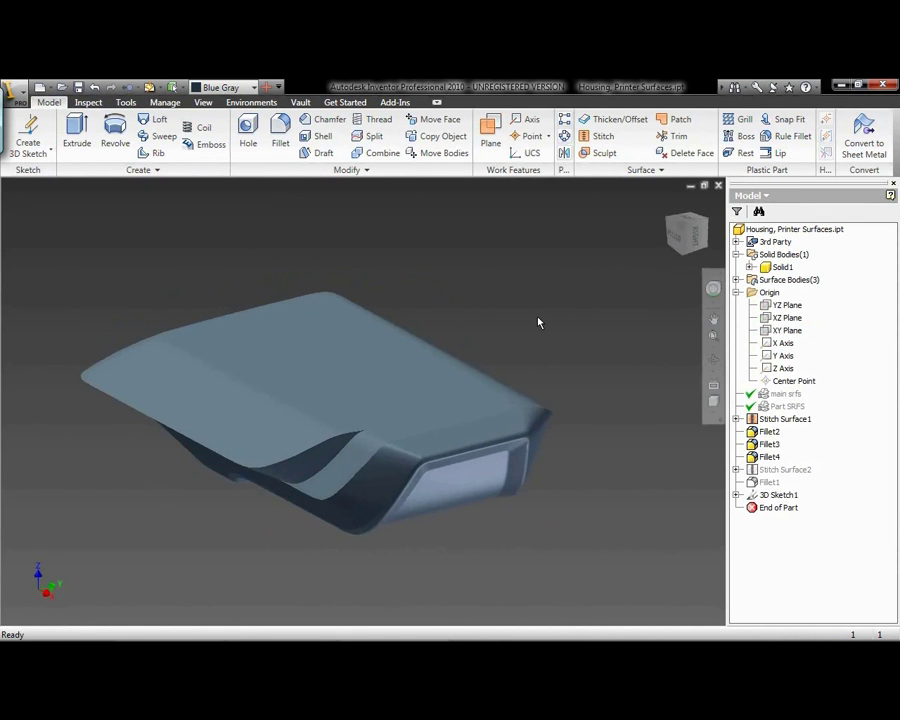
{"action": "left_click", "coordinate": [769, 444]}
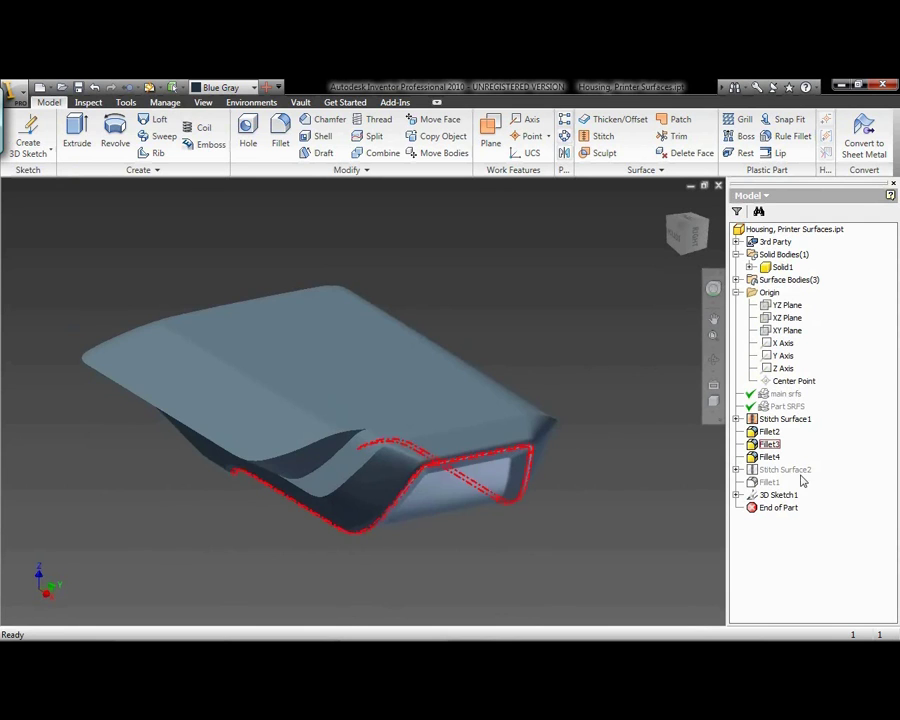
{"action": "left_click", "coordinate": [790, 472]}
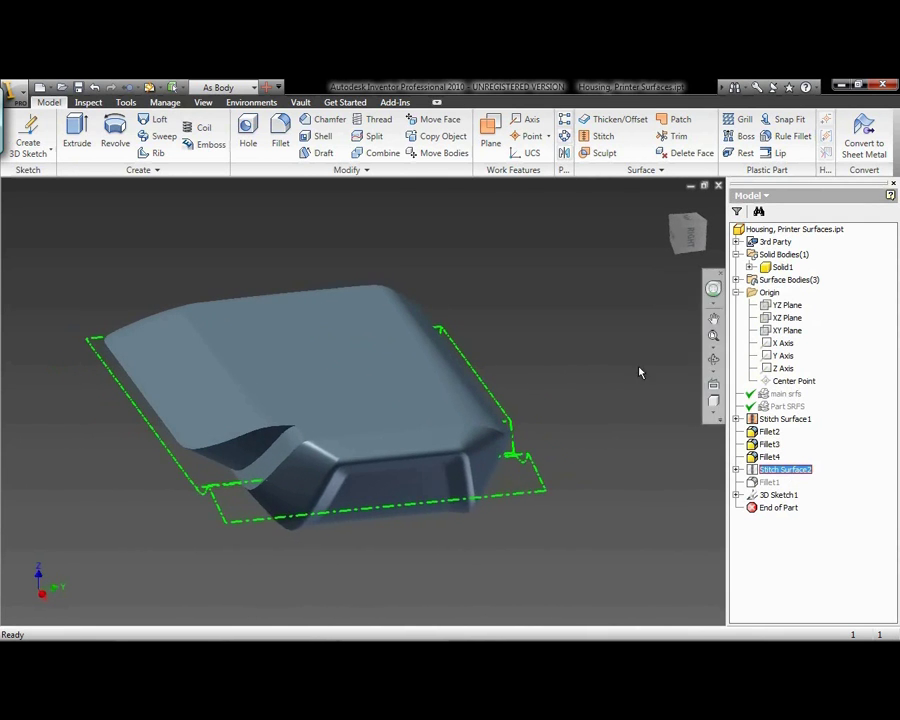
{"action": "left_click", "coordinate": [569, 321]}
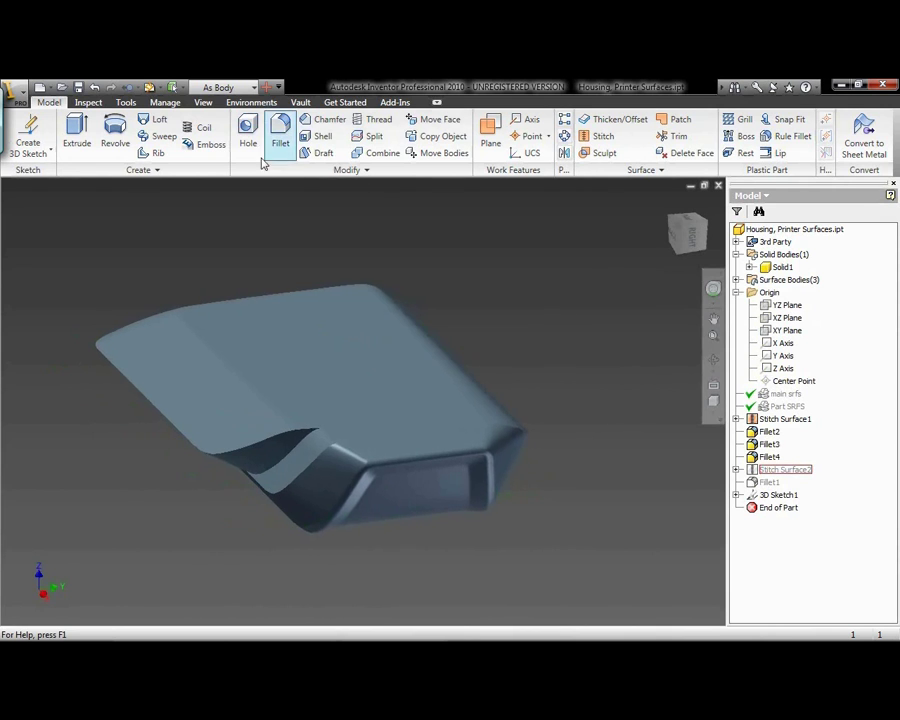
Step: Split the housing solid into separate bodies with the Split Solid method, using Stitch Surface2 as the split tool
{"action": "left_click", "coordinate": [370, 136]}
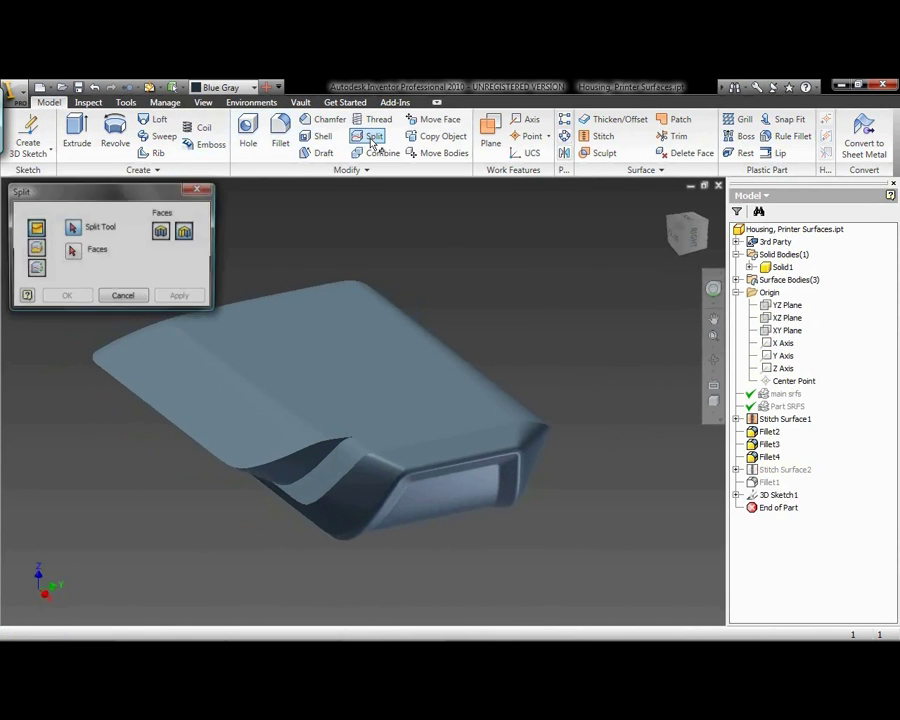
{"action": "left_click", "coordinate": [36, 270]}
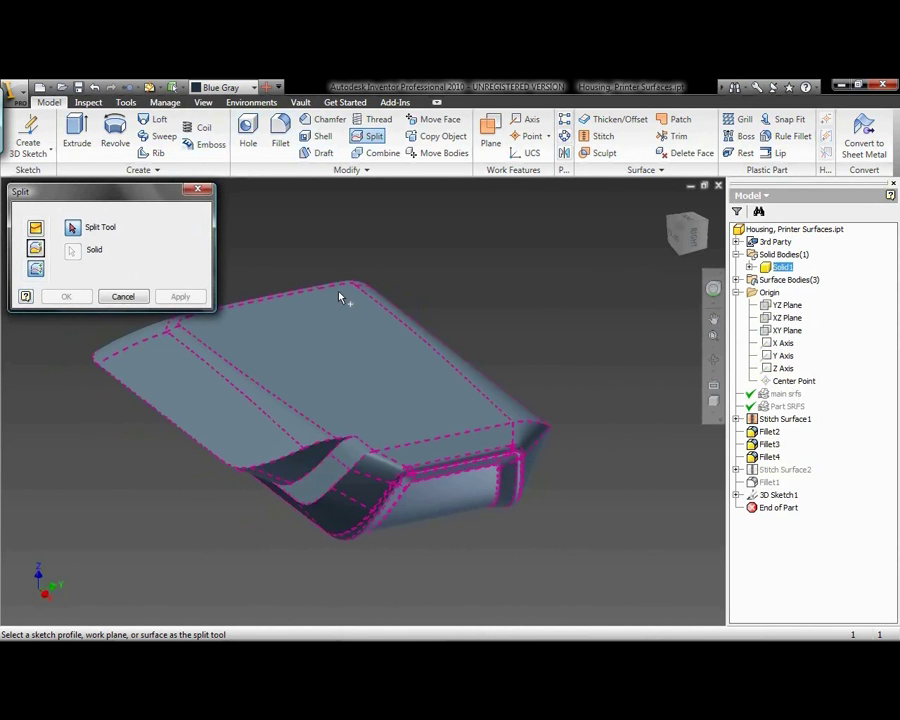
{"action": "left_click", "coordinate": [782, 472]}
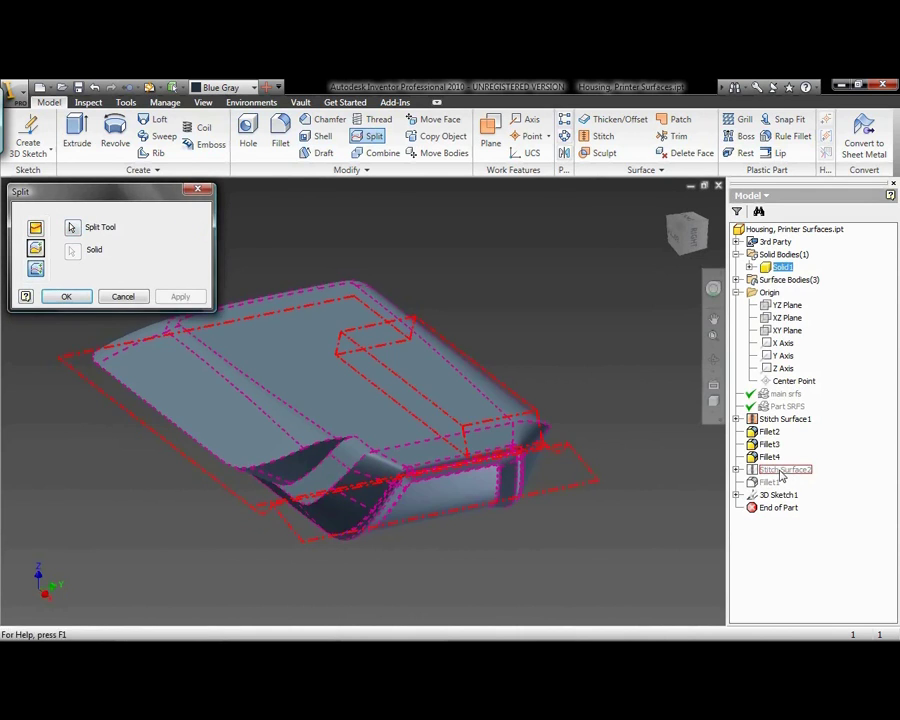
{"action": "left_click", "coordinate": [782, 472]}
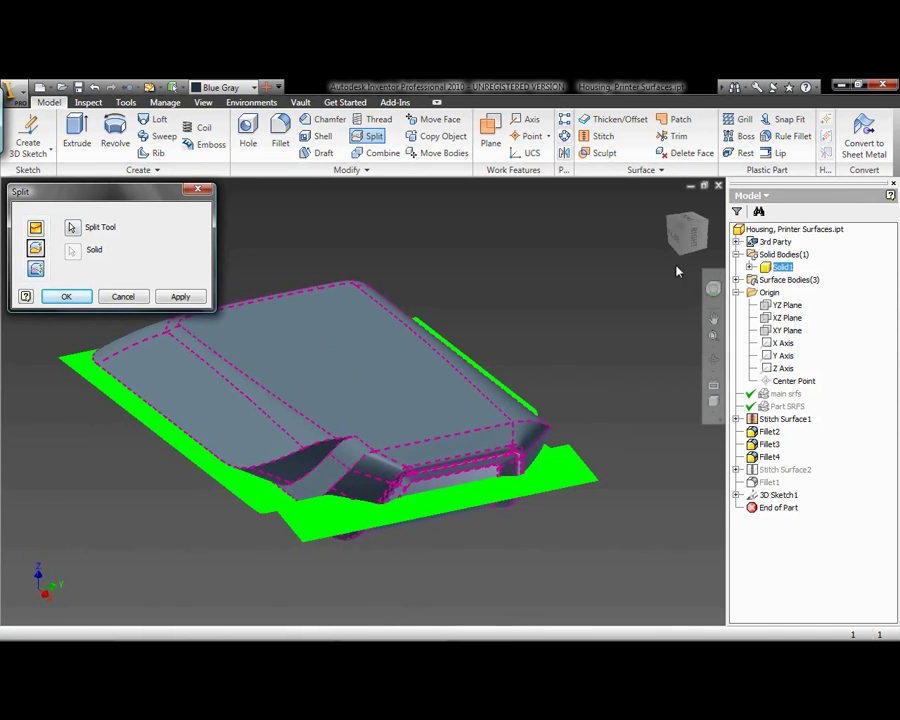
{"action": "left_click", "coordinate": [66, 297]}
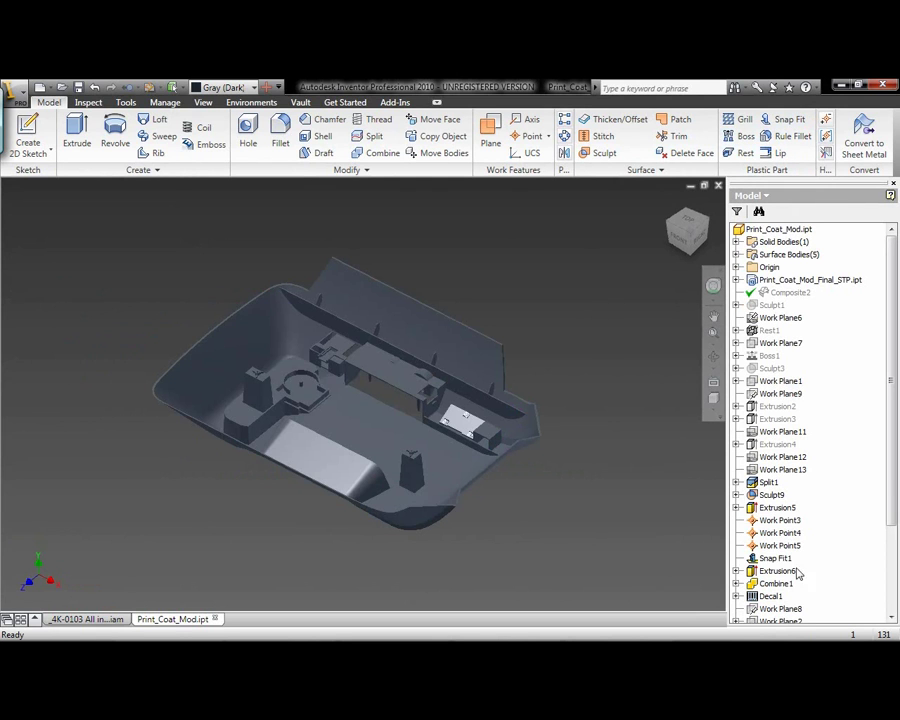
Step: Make RestSketch4 visible in Print_Coat_Mod.ipt and create a Rest from its profile, set to Through All with 1 mm thickness
{"action": "left_click_drag", "start_coordinate": [892, 494], "coordinate": [882, 581]}
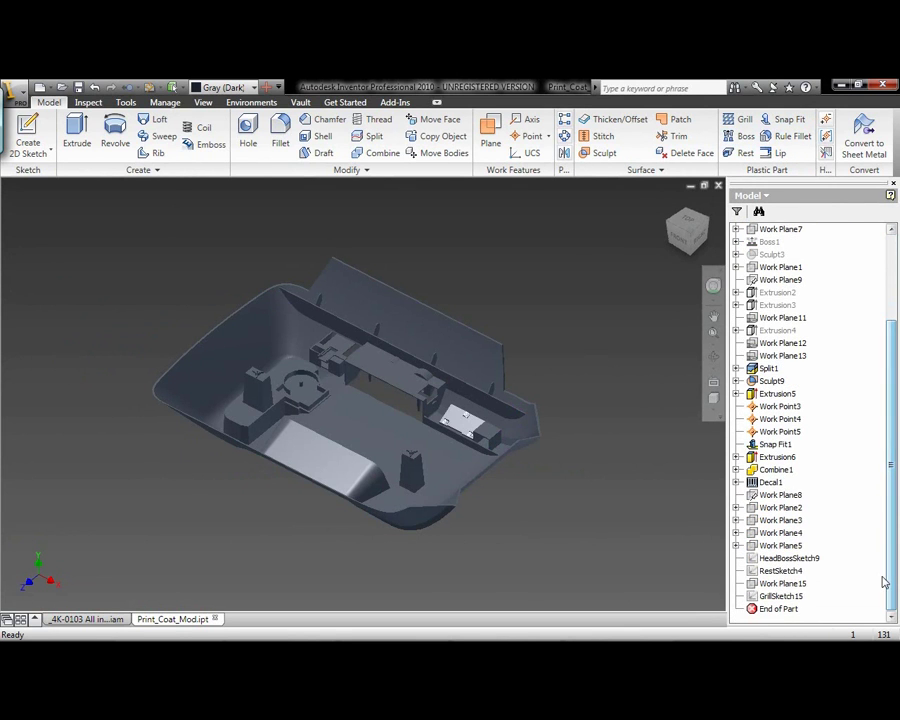
{"action": "left_click", "coordinate": [782, 571]}
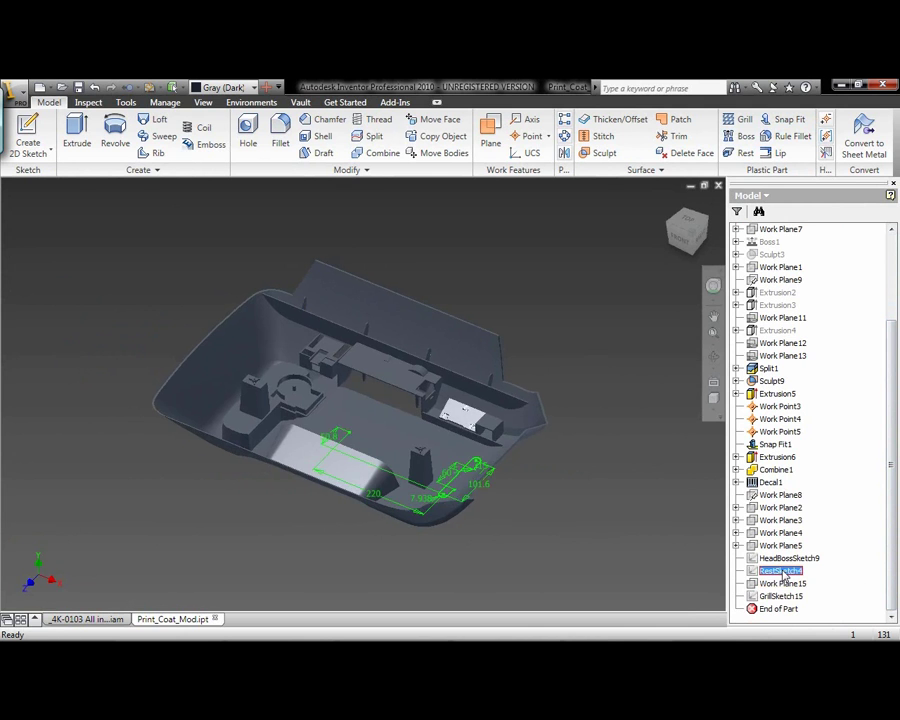
{"action": "right_click", "coordinate": [785, 573]}
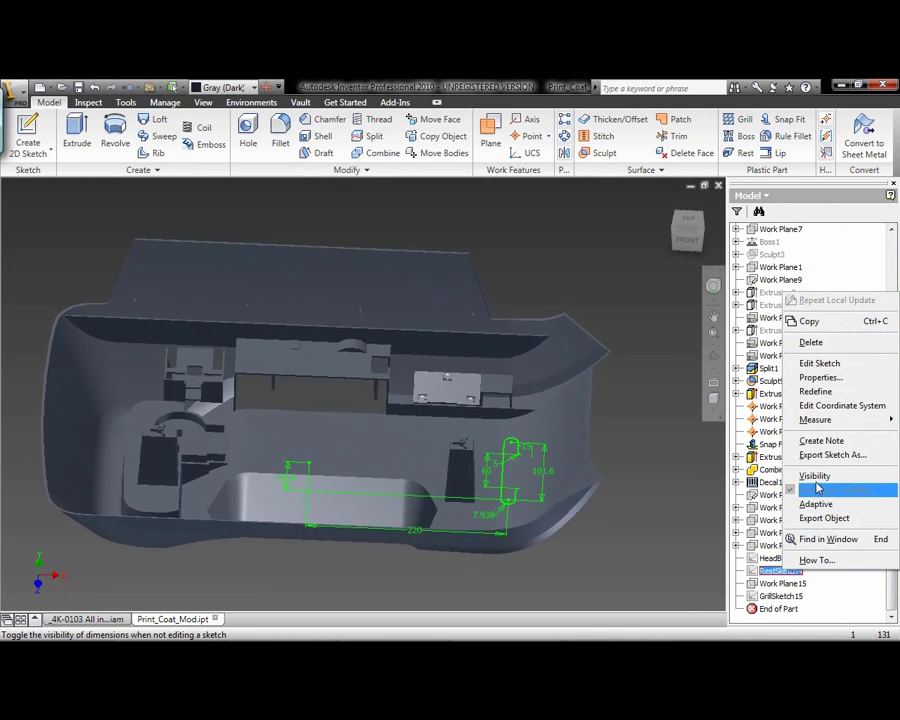
{"action": "left_click", "coordinate": [816, 477]}
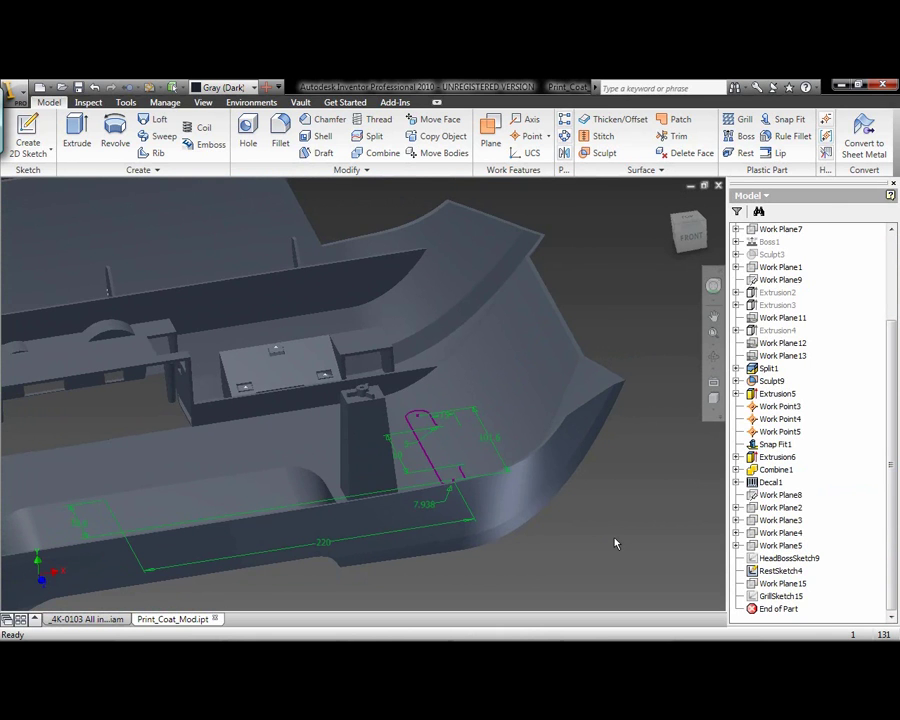
{"action": "left_click", "coordinate": [745, 153]}
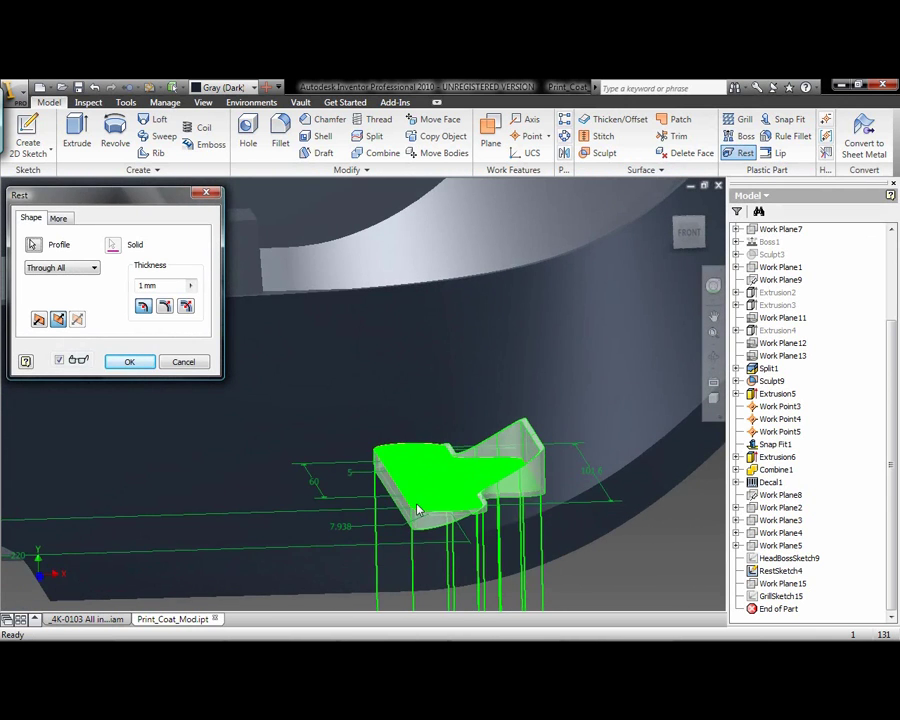
{"action": "left_click", "coordinate": [130, 363]}
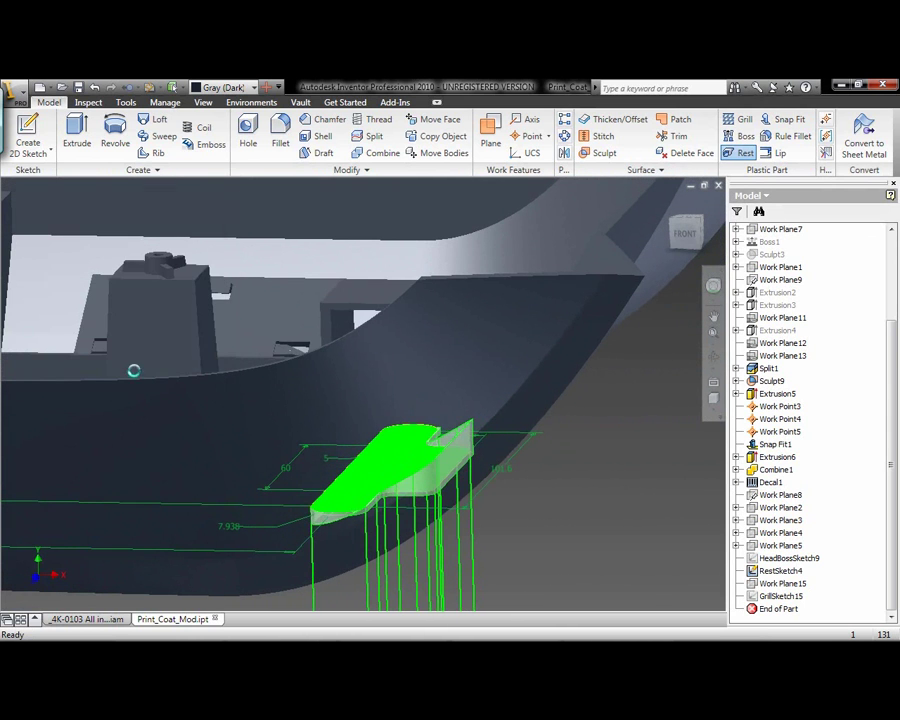